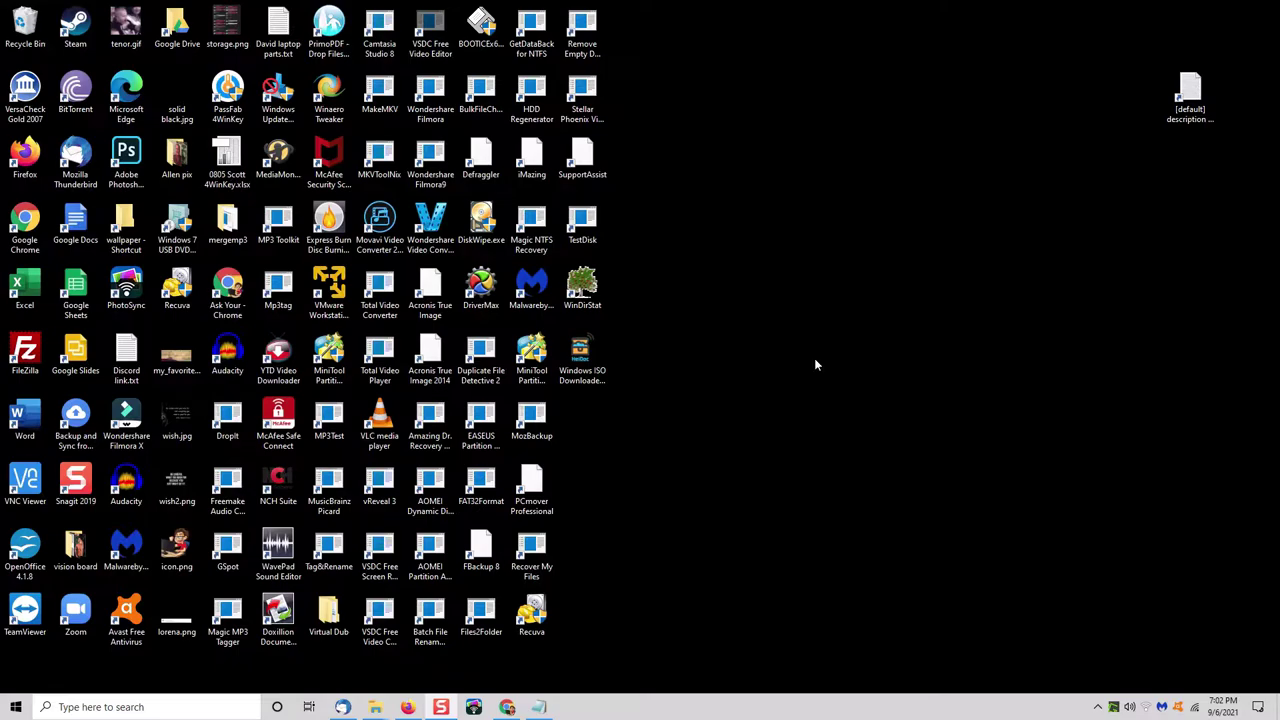
Open Apps & features in a maximized Settings window, sorted by install date.
{"action": "left_click", "coordinate": [16, 707]}
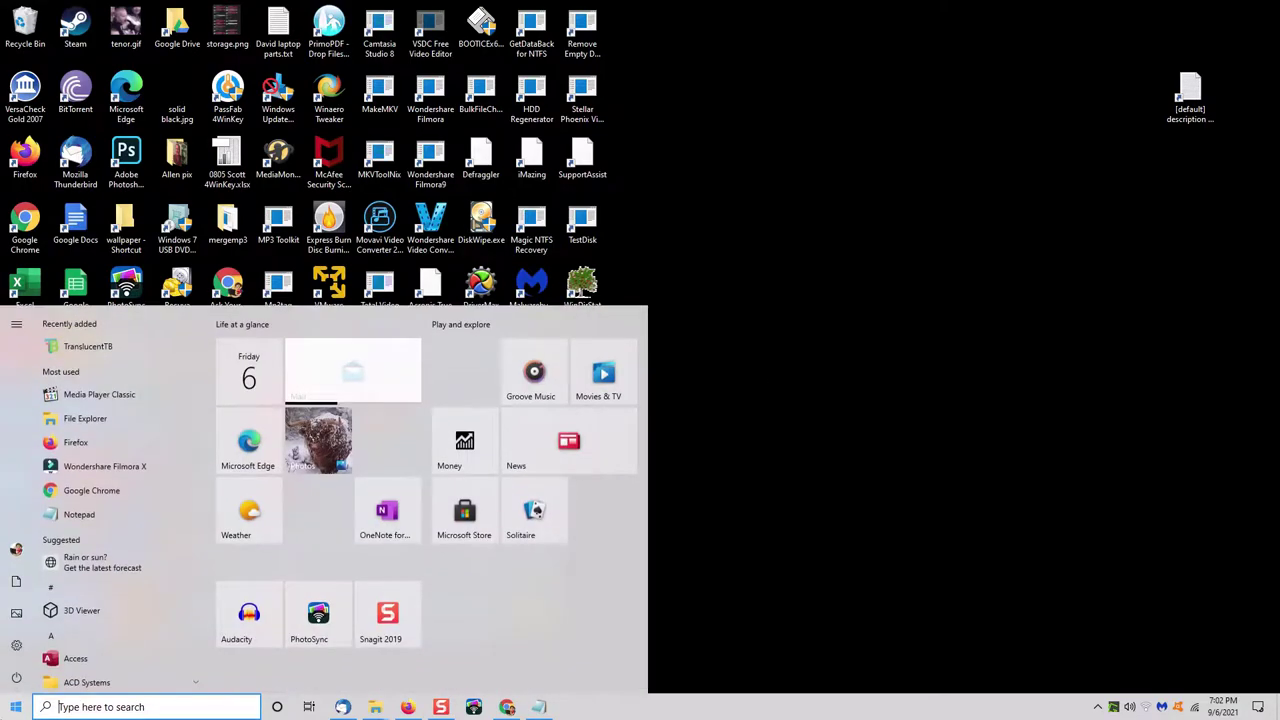
{"action": "left_click", "coordinate": [17, 647]}
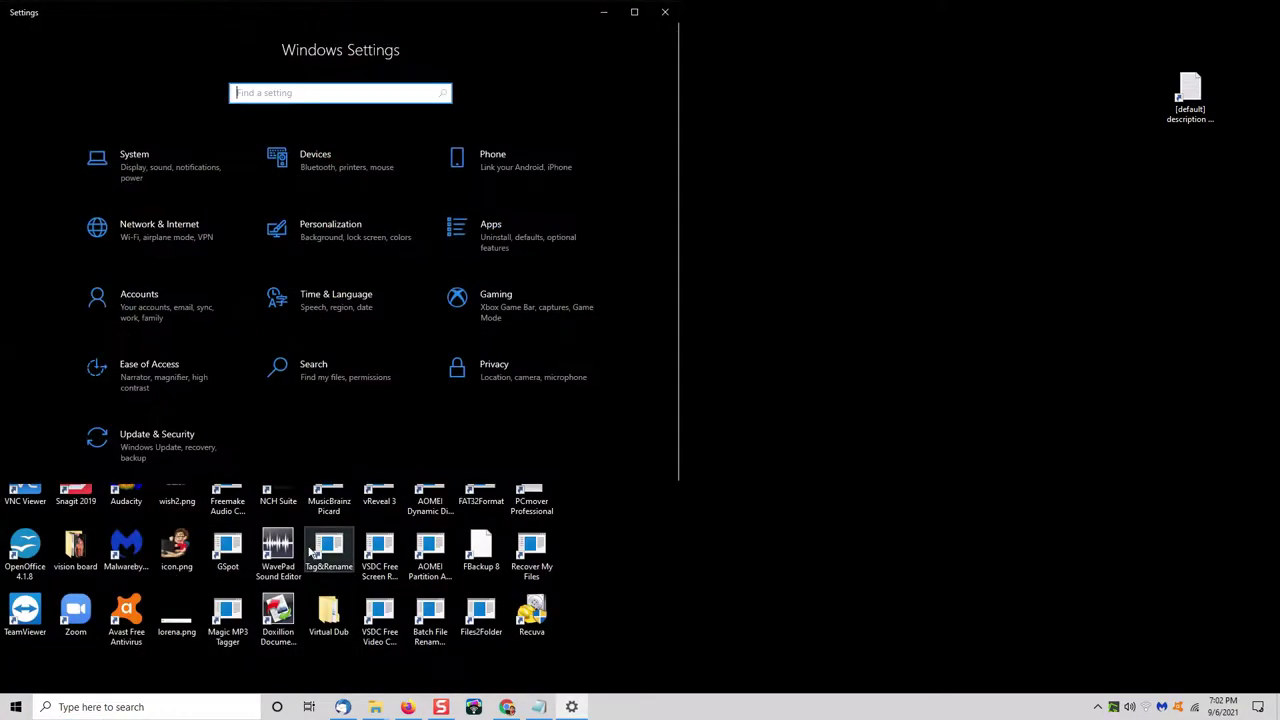
{"action": "left_click", "coordinate": [509, 245]}
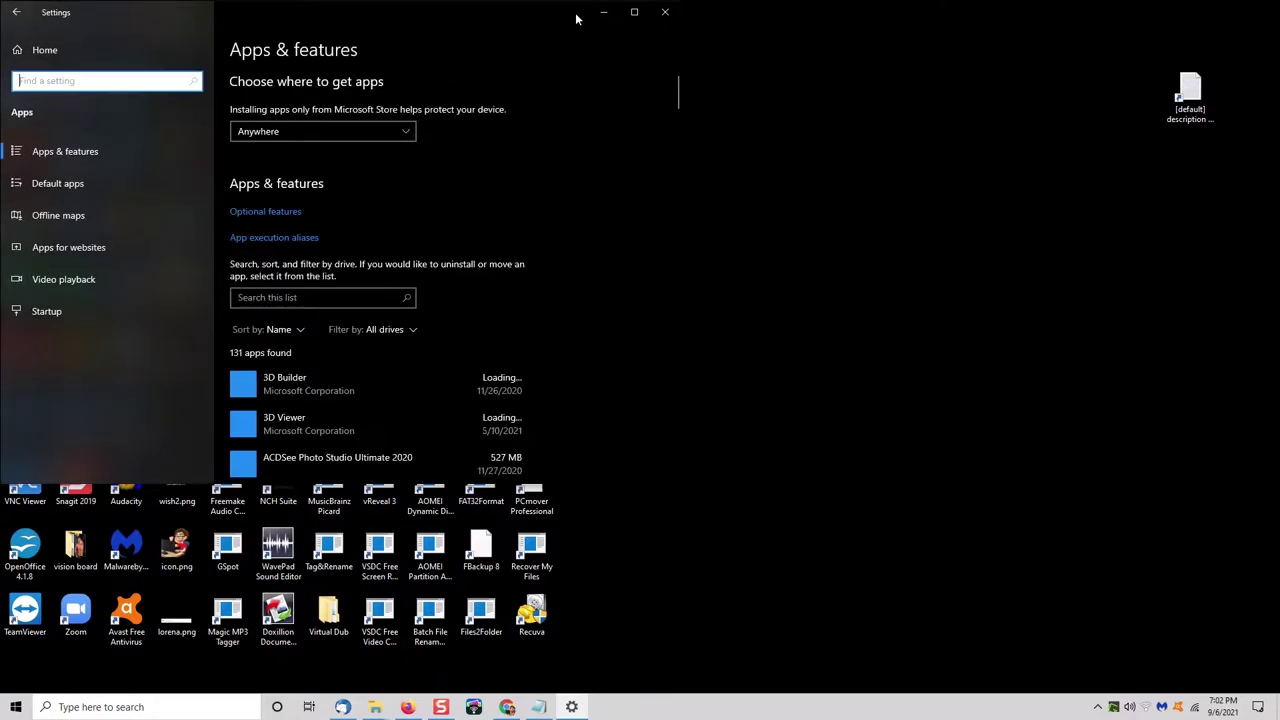
{"action": "left_click", "coordinate": [634, 12]}
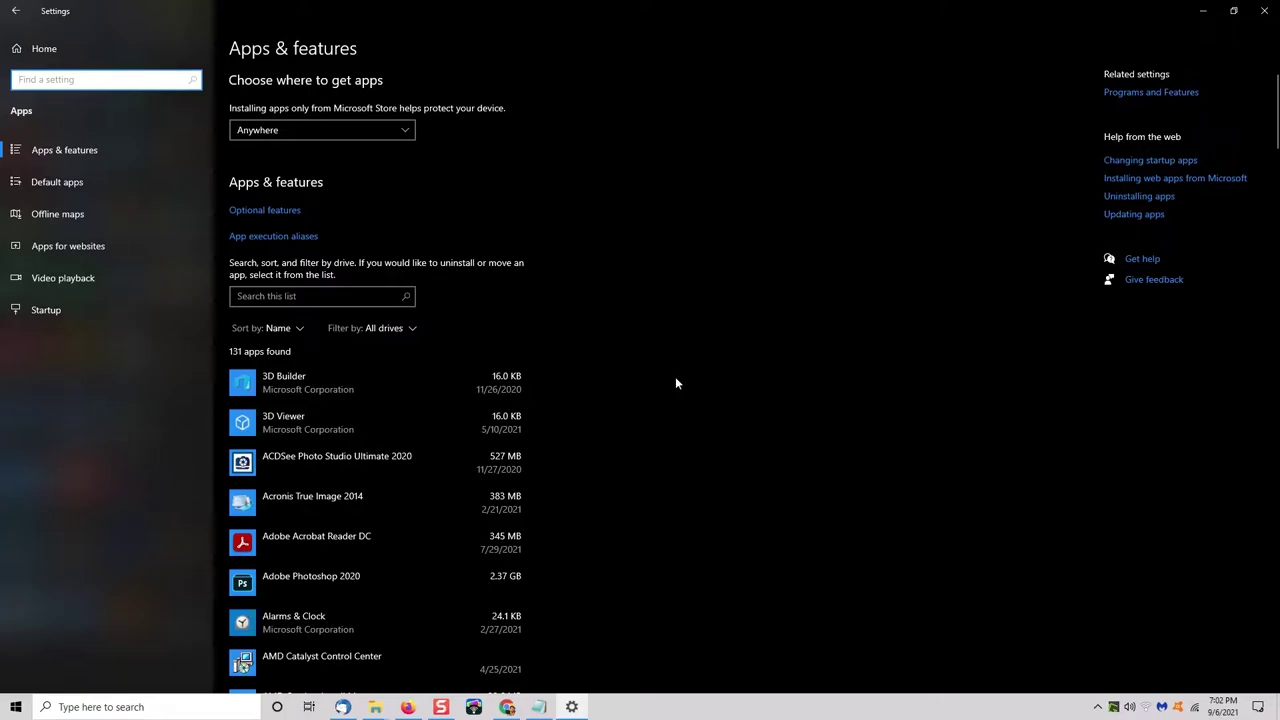
{"action": "left_click", "coordinate": [300, 332]}
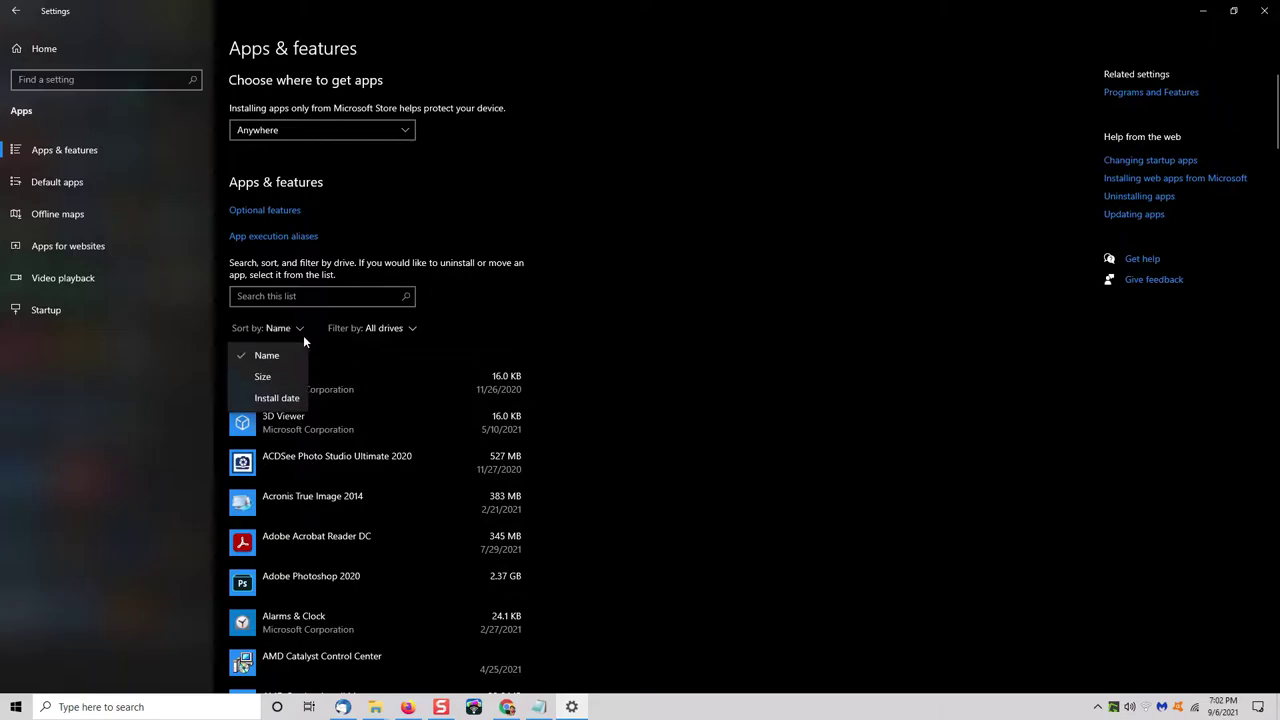
{"action": "left_click", "coordinate": [276, 398]}
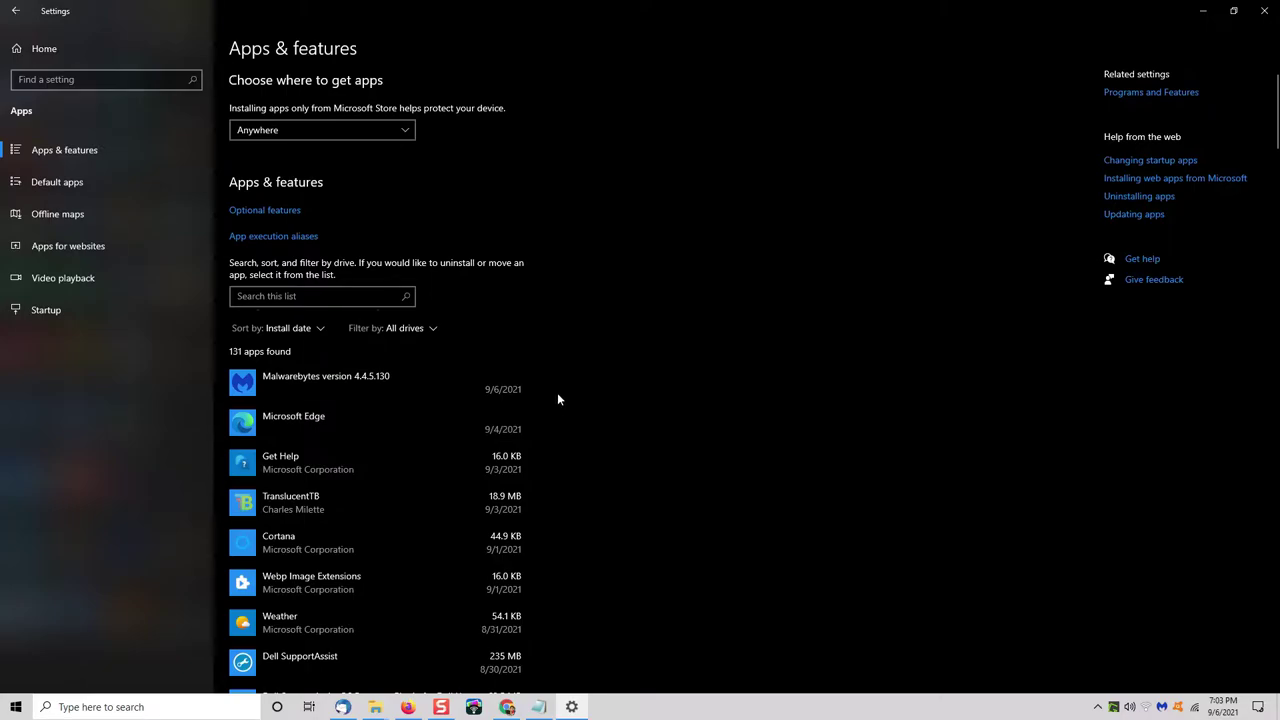
Uninstall CDBurnerXP, confirm the removal, and close Settings.
{"action": "scroll", "coordinate": [558, 399], "scroll_direction": "down", "scroll_amount": 20}
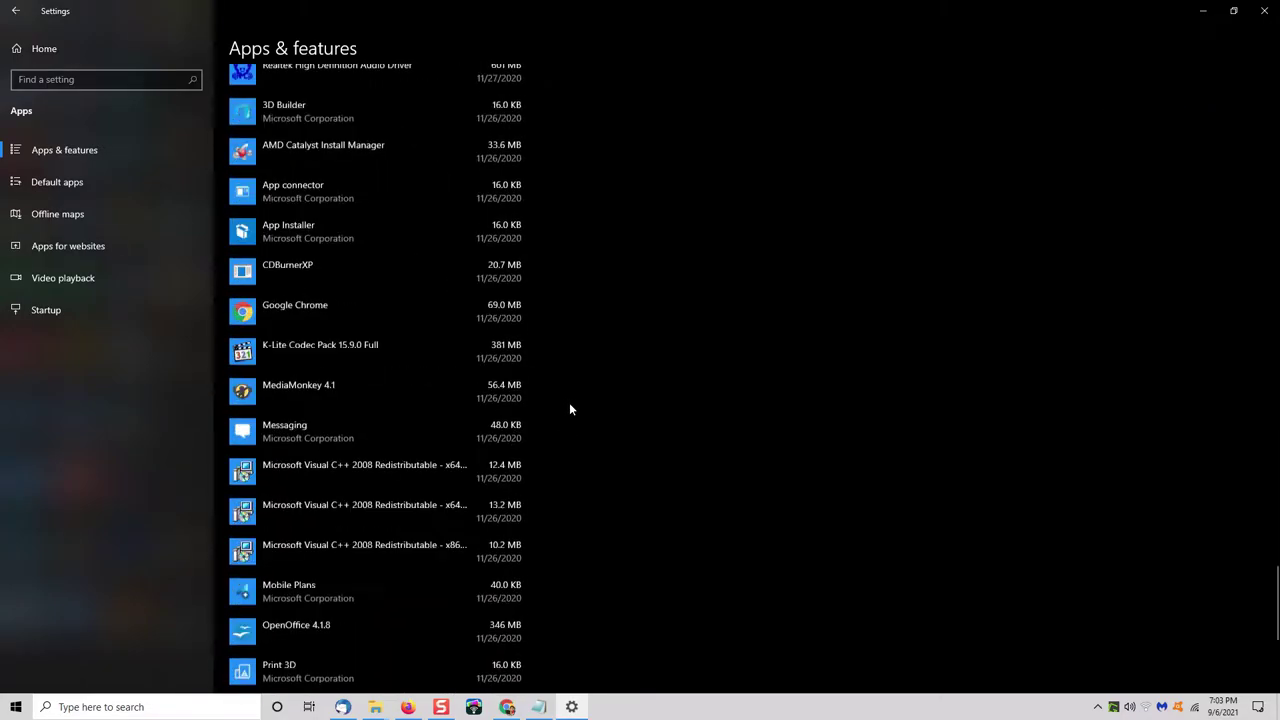
{"action": "scroll", "coordinate": [570, 409], "scroll_direction": "down", "scroll_amount": 4}
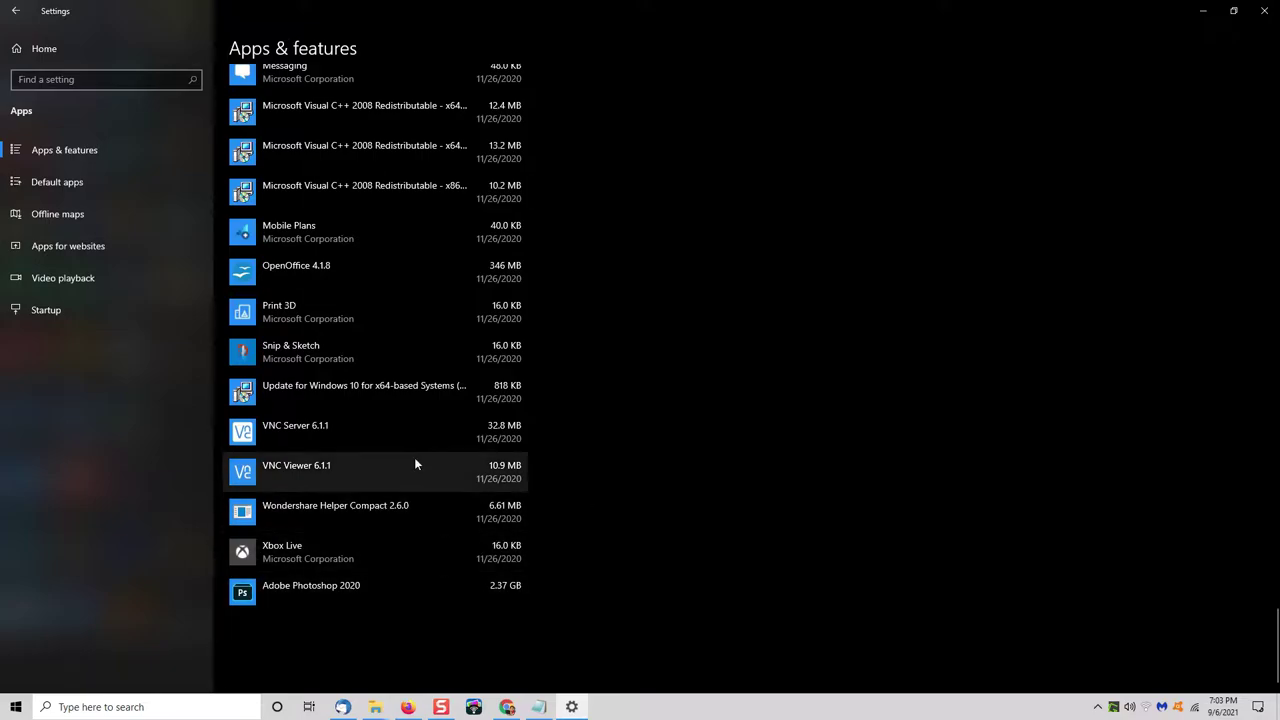
{"action": "scroll", "coordinate": [423, 418], "scroll_direction": "up", "scroll_amount": 3}
{"action": "left_click", "coordinate": [376, 228]}
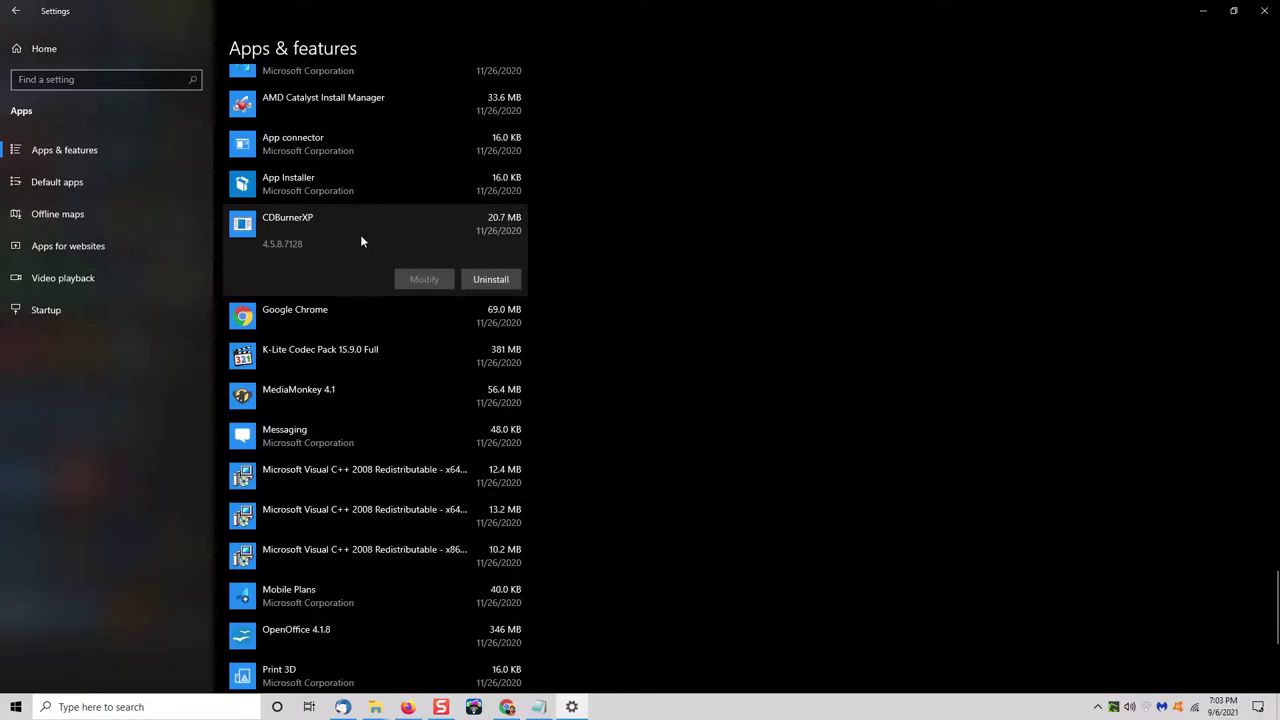
{"action": "left_click", "coordinate": [489, 279]}
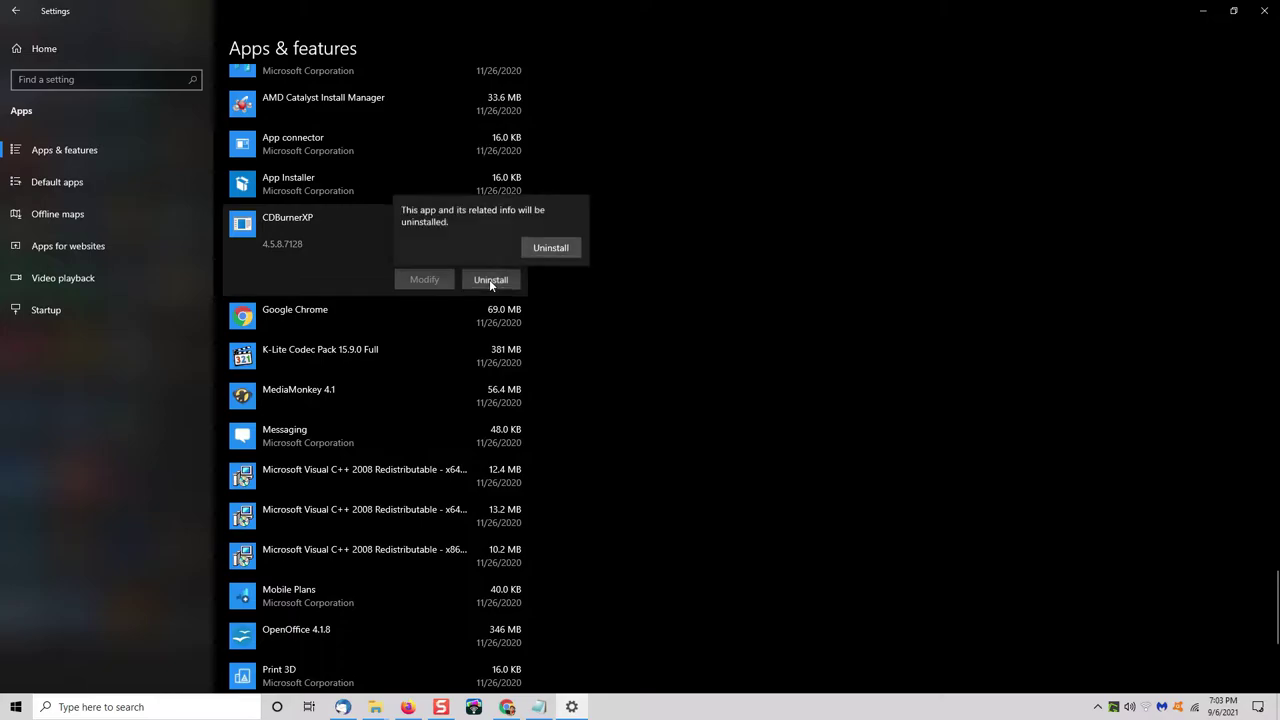
{"action": "left_click", "coordinate": [550, 251]}
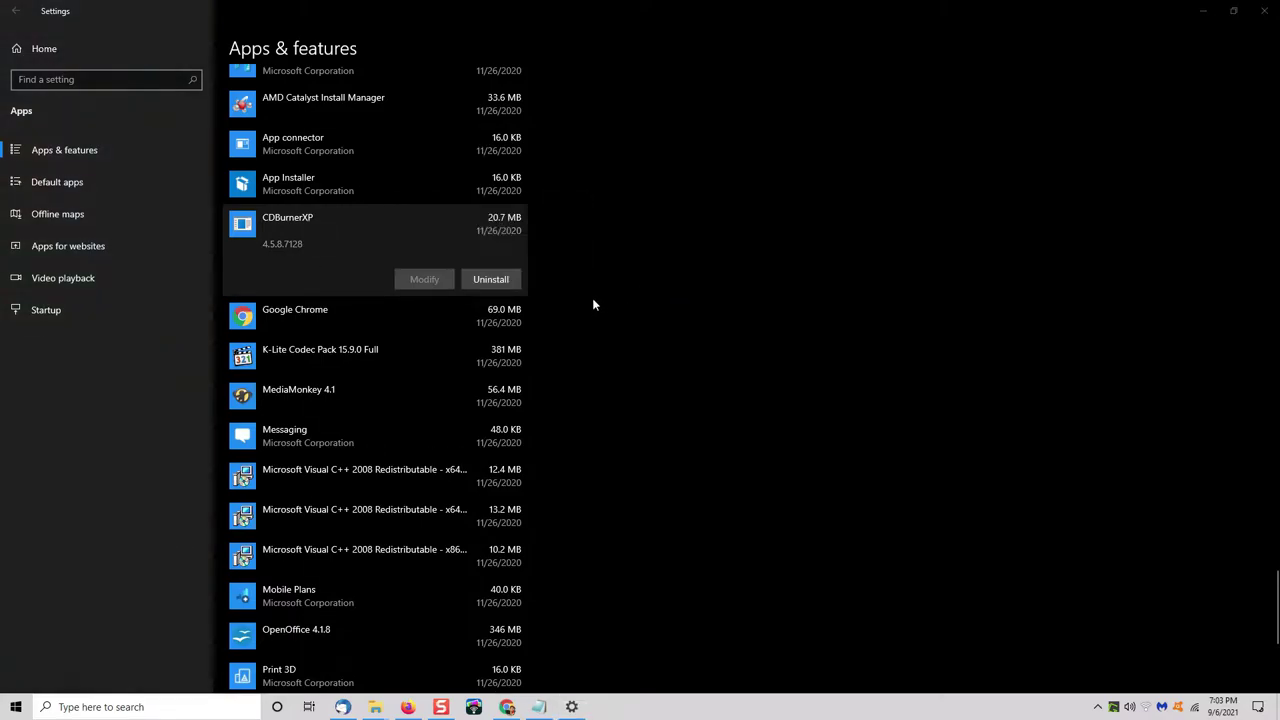
{"action": "left_click", "coordinate": [1264, 13]}
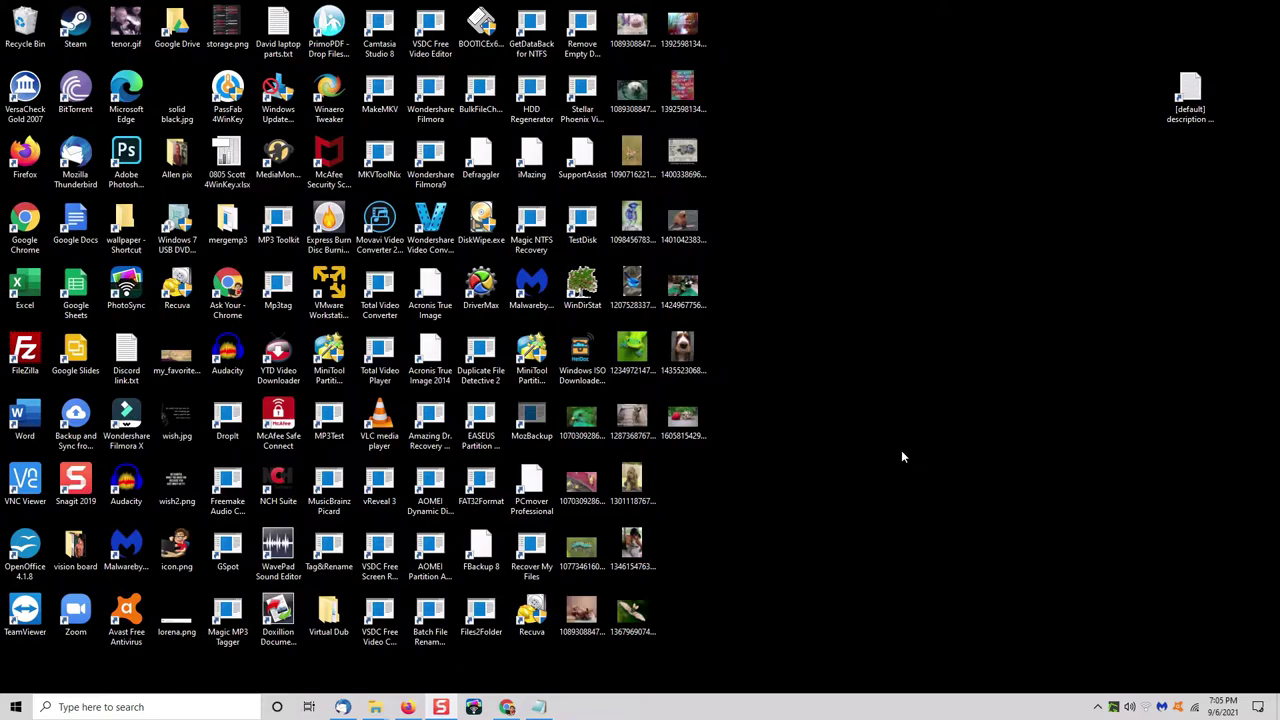
Ctrl-select every JPG image on the desktop and cut them.
{"action": "left_click", "coordinate": [581, 422]}
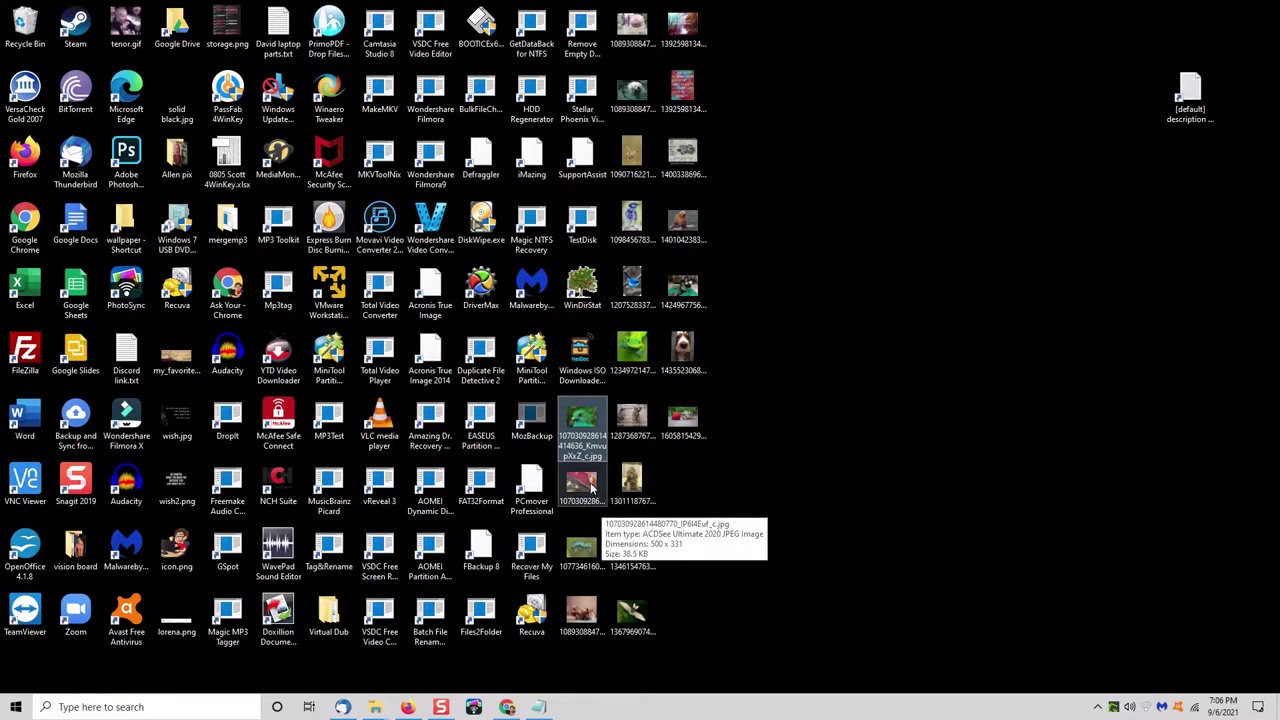
{"action": "left_click", "coordinate": [585, 484], "text": "ctrl"}
{"action": "left_click", "coordinate": [583, 548], "text": "ctrl"}
{"action": "left_click", "coordinate": [583, 612], "text": "ctrl"}
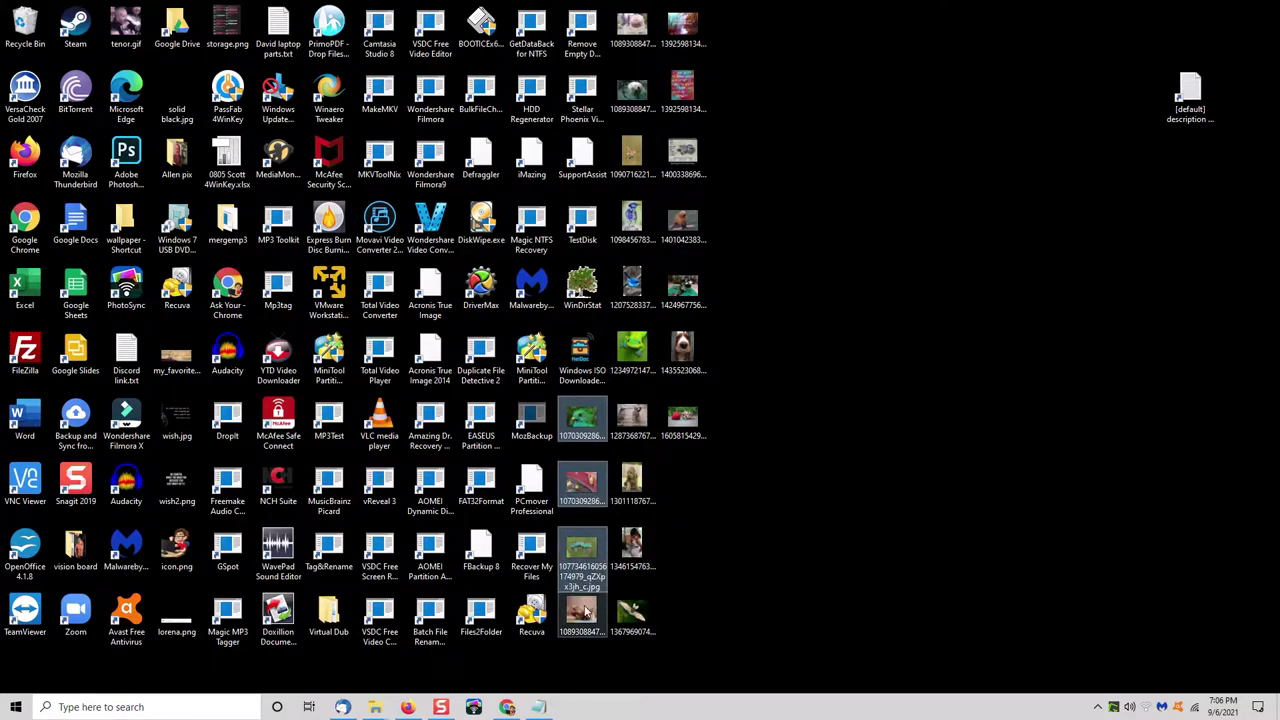
{"action": "left_click", "coordinate": [649, 612], "text": "ctrl"}
{"action": "left_click", "coordinate": [633, 548], "text": "ctrl"}
{"action": "left_click", "coordinate": [633, 484], "text": "ctrl"}
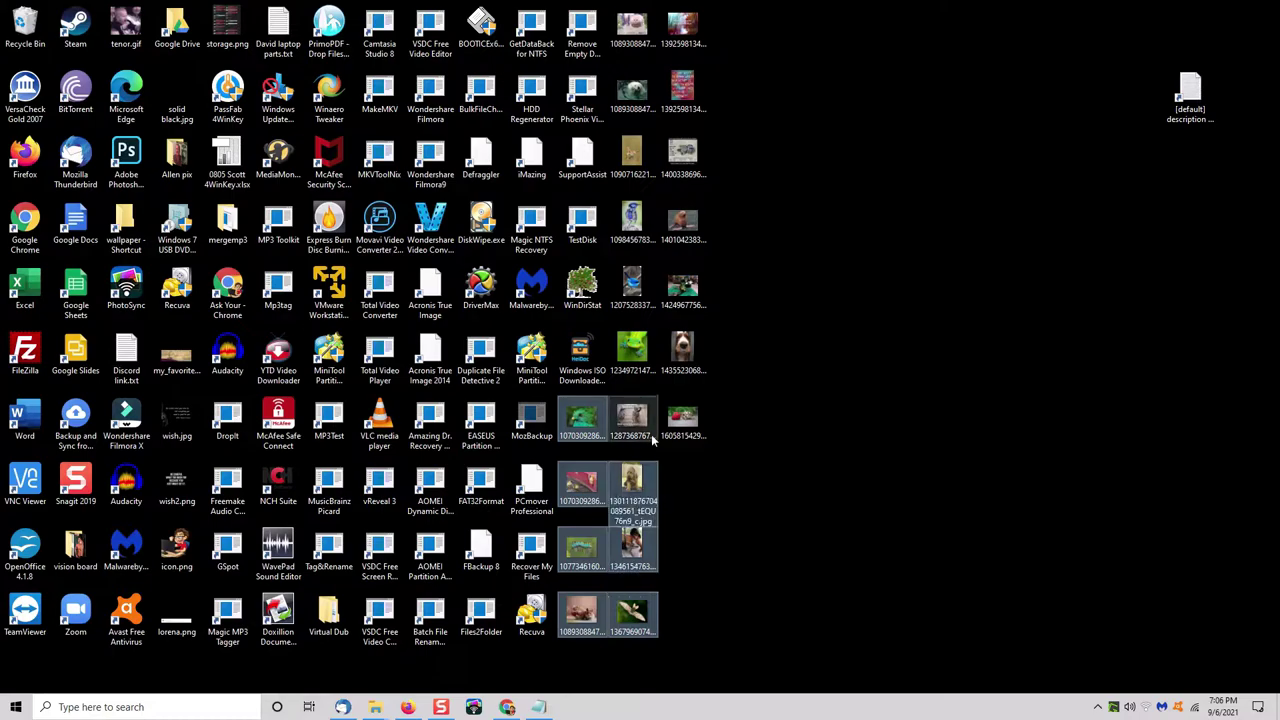
{"action": "left_click", "coordinate": [633, 420], "text": "ctrl"}
{"action": "left_click", "coordinate": [683, 420], "text": "ctrl"}
{"action": "left_click", "coordinate": [683, 350], "text": "ctrl"}
{"action": "left_click", "coordinate": [633, 350], "text": "ctrl"}
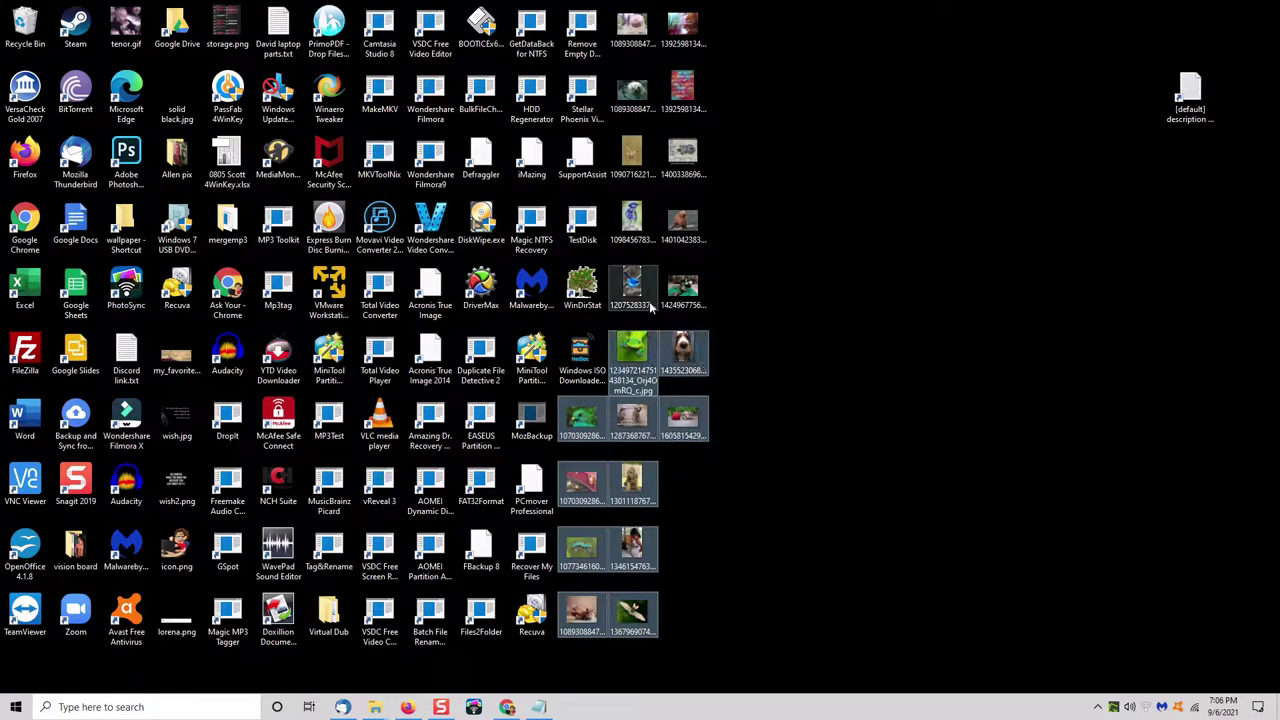
{"action": "left_click", "coordinate": [633, 290], "text": "ctrl"}
{"action": "left_click", "coordinate": [683, 290], "text": "ctrl"}
{"action": "left_click", "coordinate": [683, 222], "text": "ctrl"}
{"action": "left_click", "coordinate": [633, 222], "text": "ctrl"}
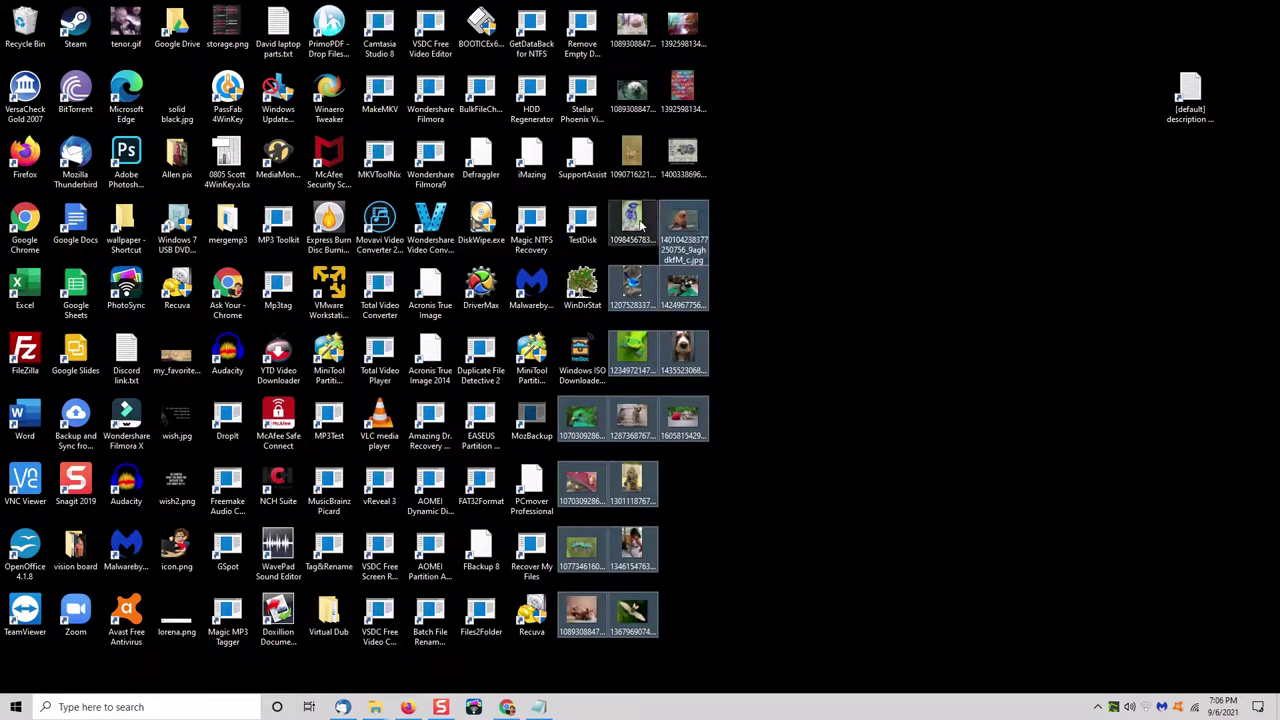
{"action": "left_click", "coordinate": [633, 155], "text": "ctrl"}
{"action": "left_click", "coordinate": [683, 155], "text": "ctrl"}
{"action": "left_click", "coordinate": [633, 90], "text": "ctrl"}
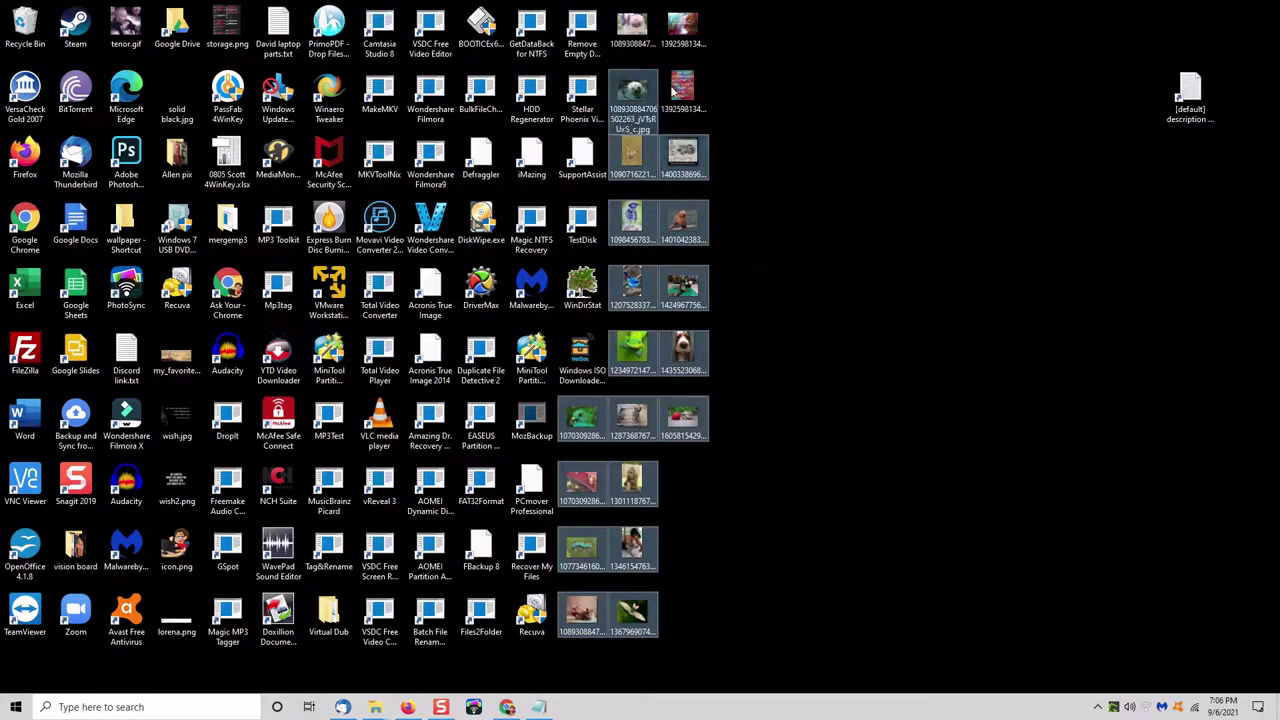
{"action": "left_click", "coordinate": [683, 90], "text": "ctrl"}
{"action": "left_click", "coordinate": [683, 22], "text": "ctrl"}
{"action": "left_click", "coordinate": [633, 22], "text": "ctrl"}
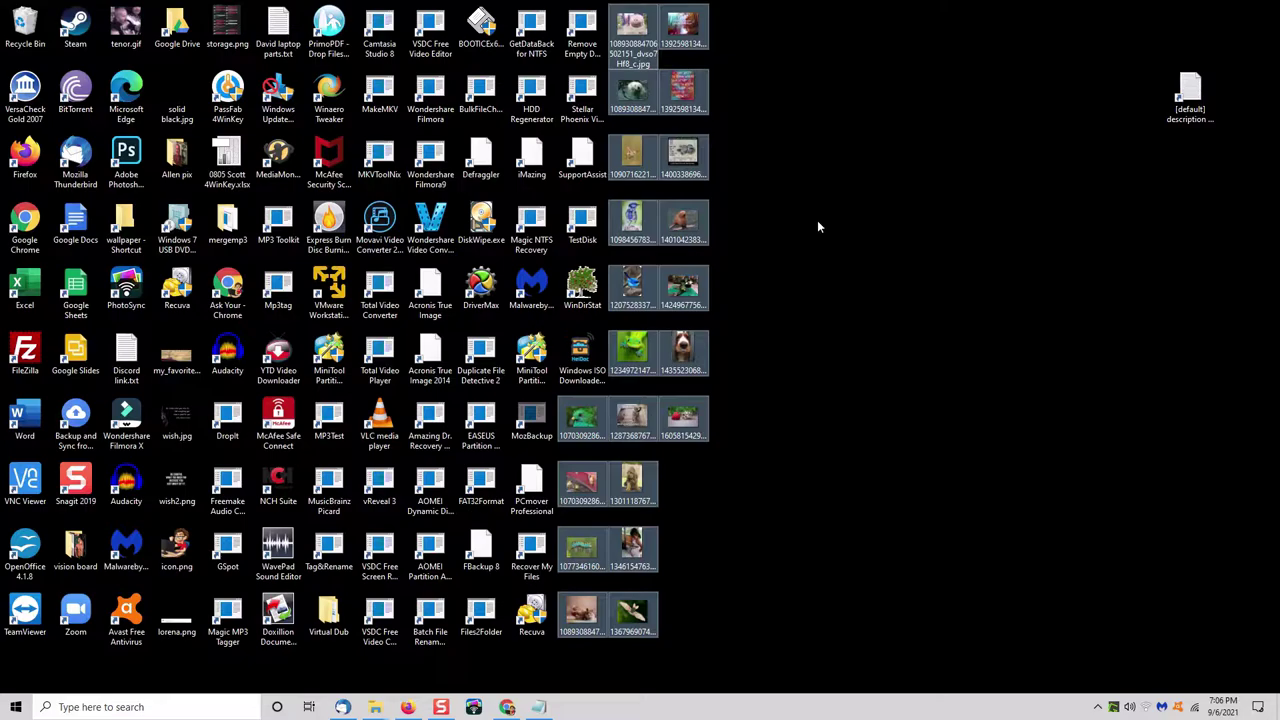
{"action": "left_click", "coordinate": [690, 93]}
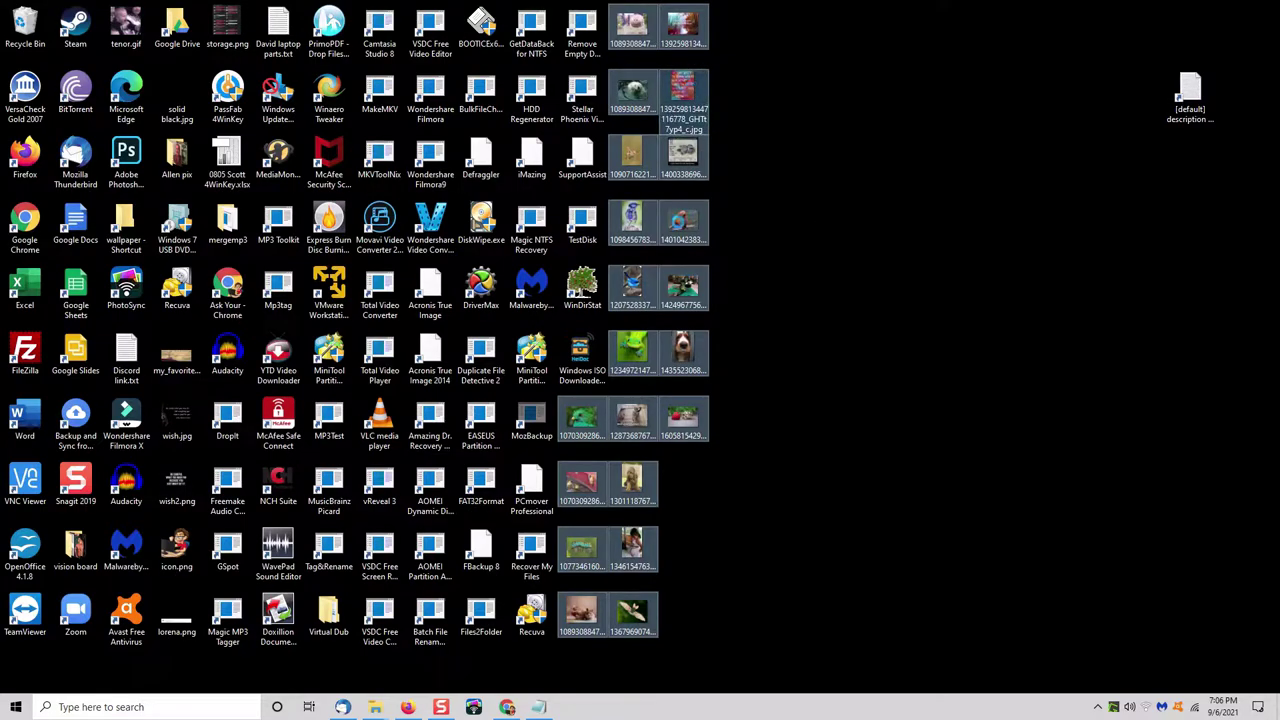
{"action": "right_click", "coordinate": [692, 330]}
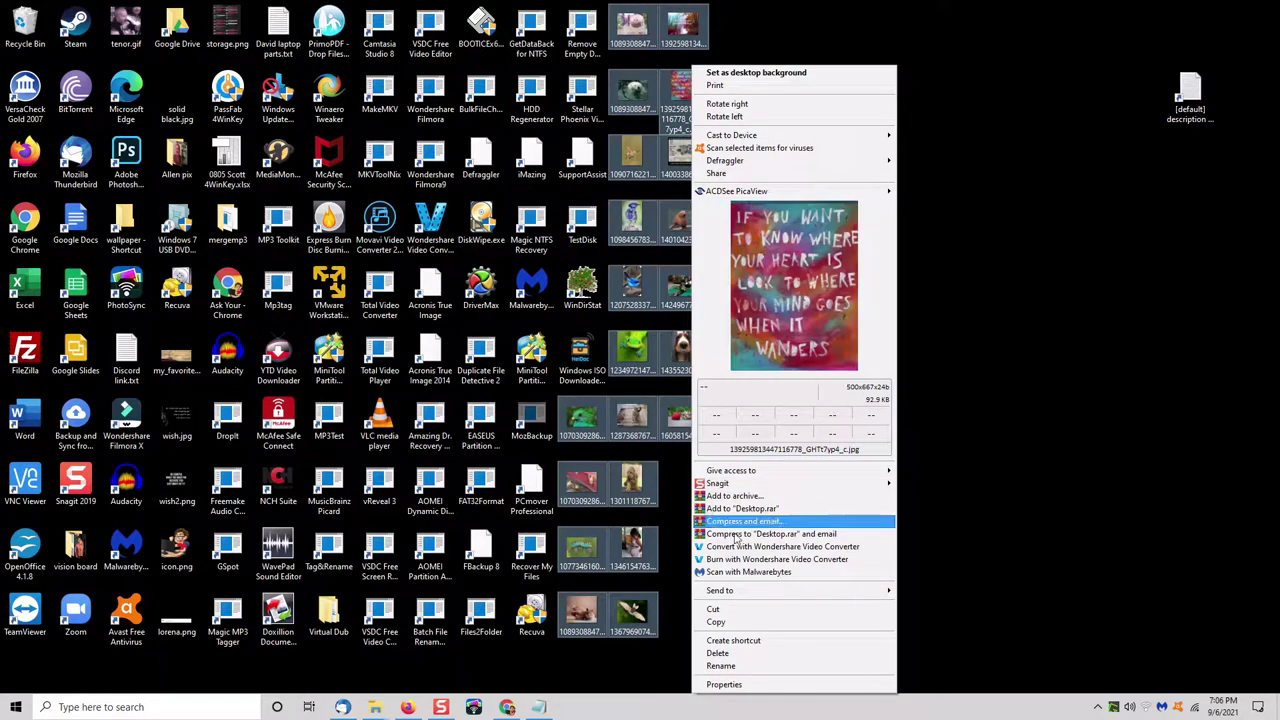
{"action": "left_click", "coordinate": [726, 610]}
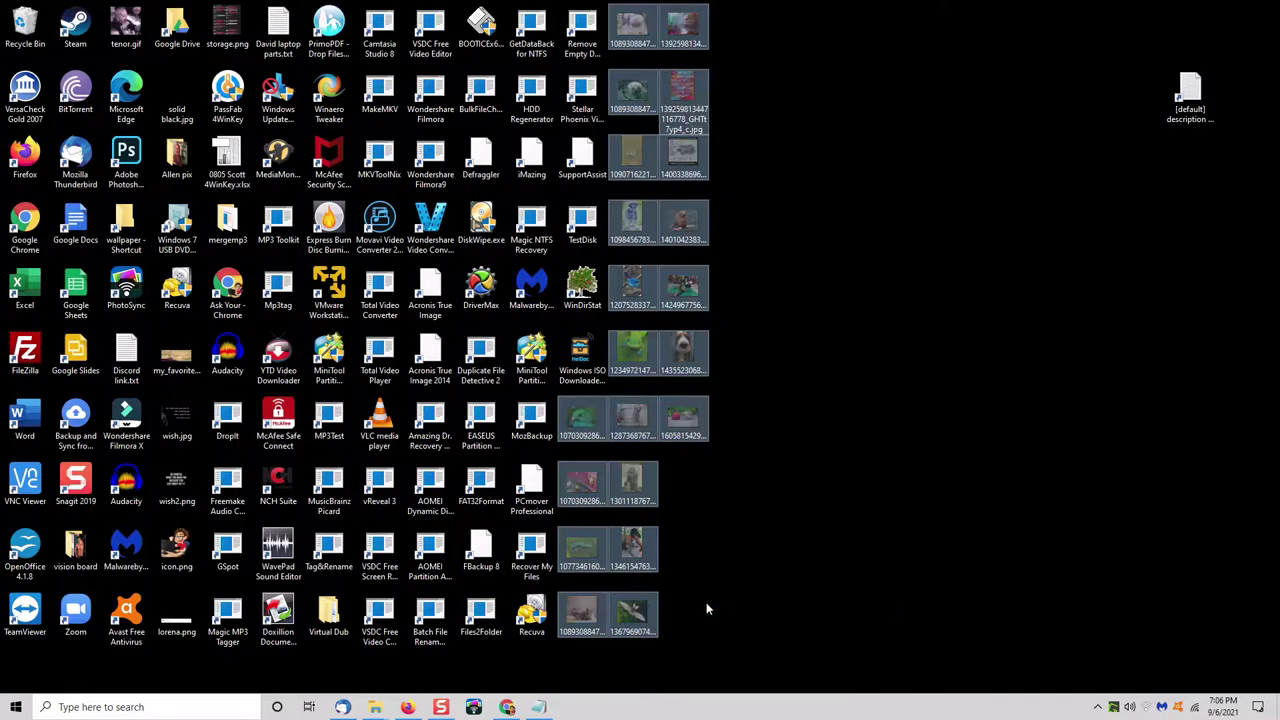
Paste the cut images into the Pictures folder in File Explorer, then close it.
{"action": "left_click", "coordinate": [375, 707]}
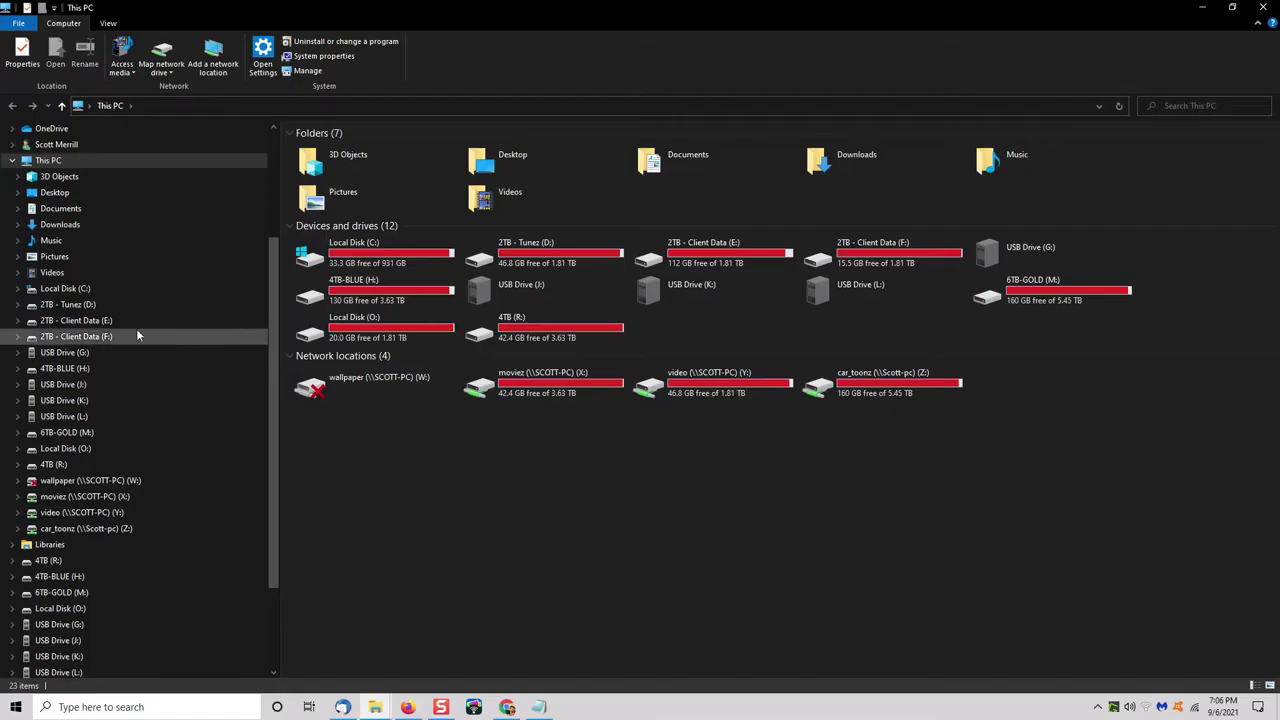
{"action": "right_click", "coordinate": [70, 258]}
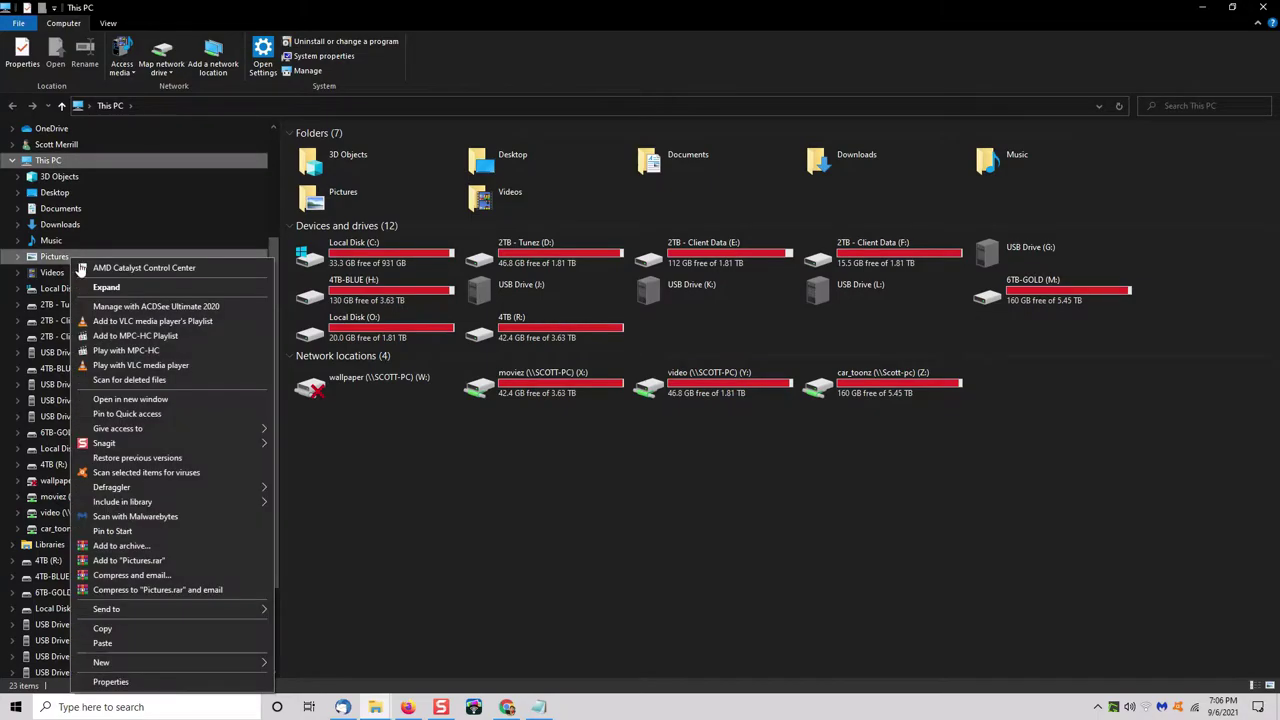
{"action": "left_click", "coordinate": [123, 639]}
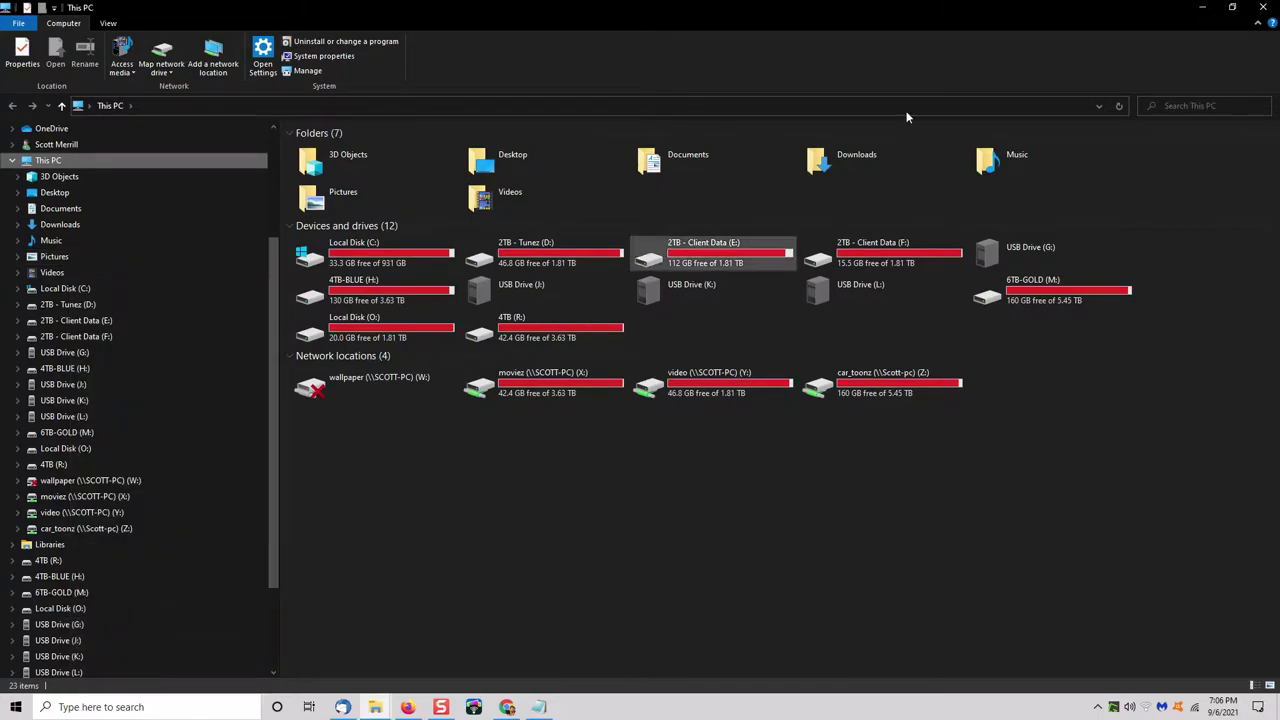
{"action": "left_click", "coordinate": [1262, 7]}
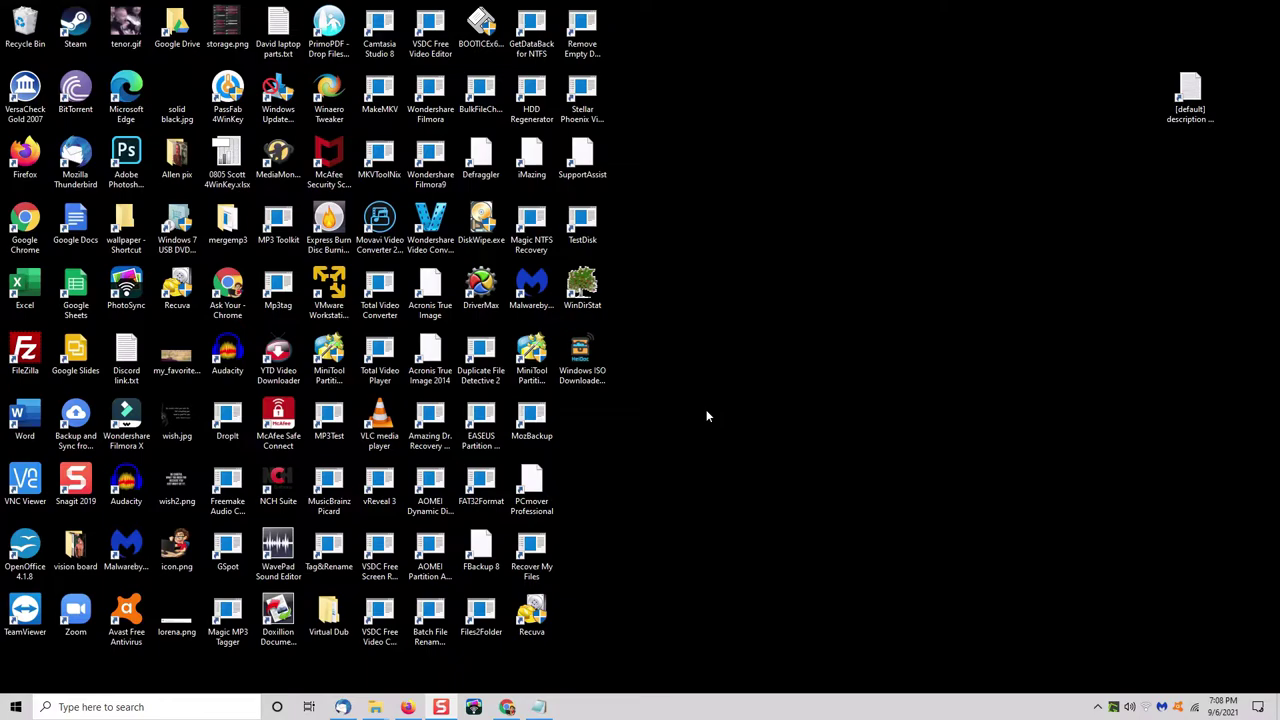
Create a desktop folder named 'Computer Stuff' and shift it up and left.
{"action": "right_click", "coordinate": [763, 242]}
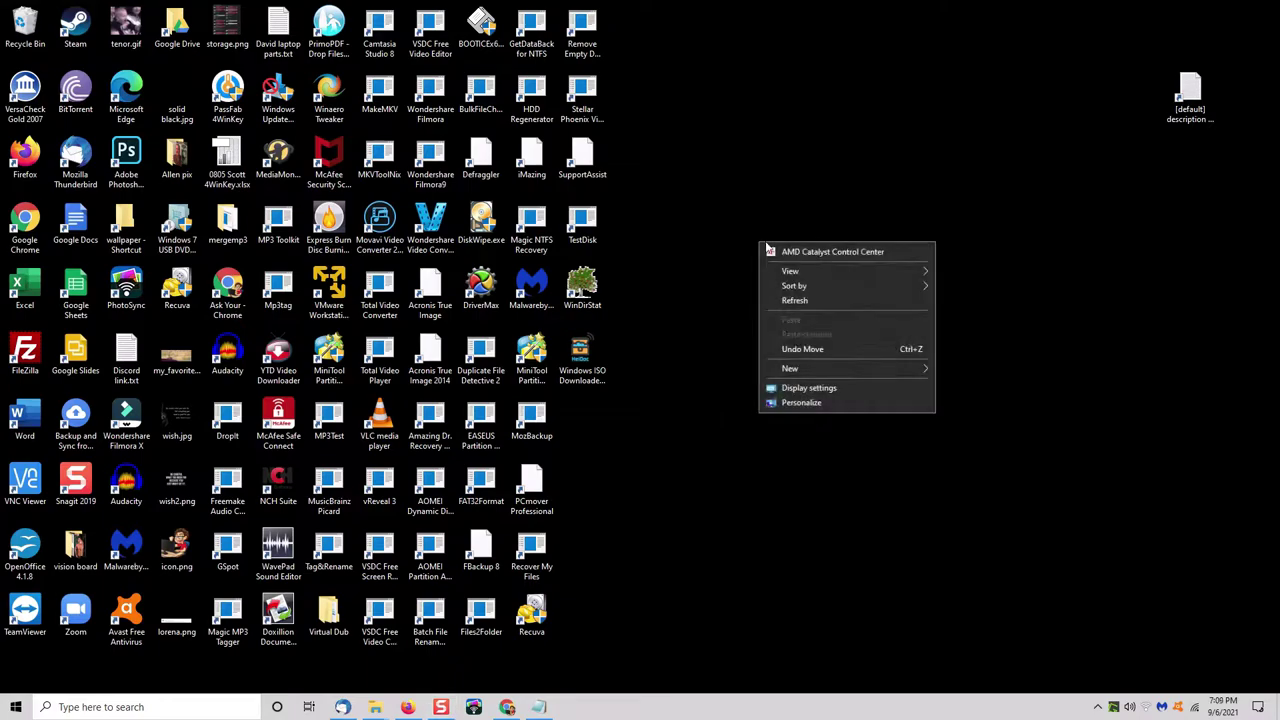
{"action": "mouse_move", "coordinate": [820, 370]}
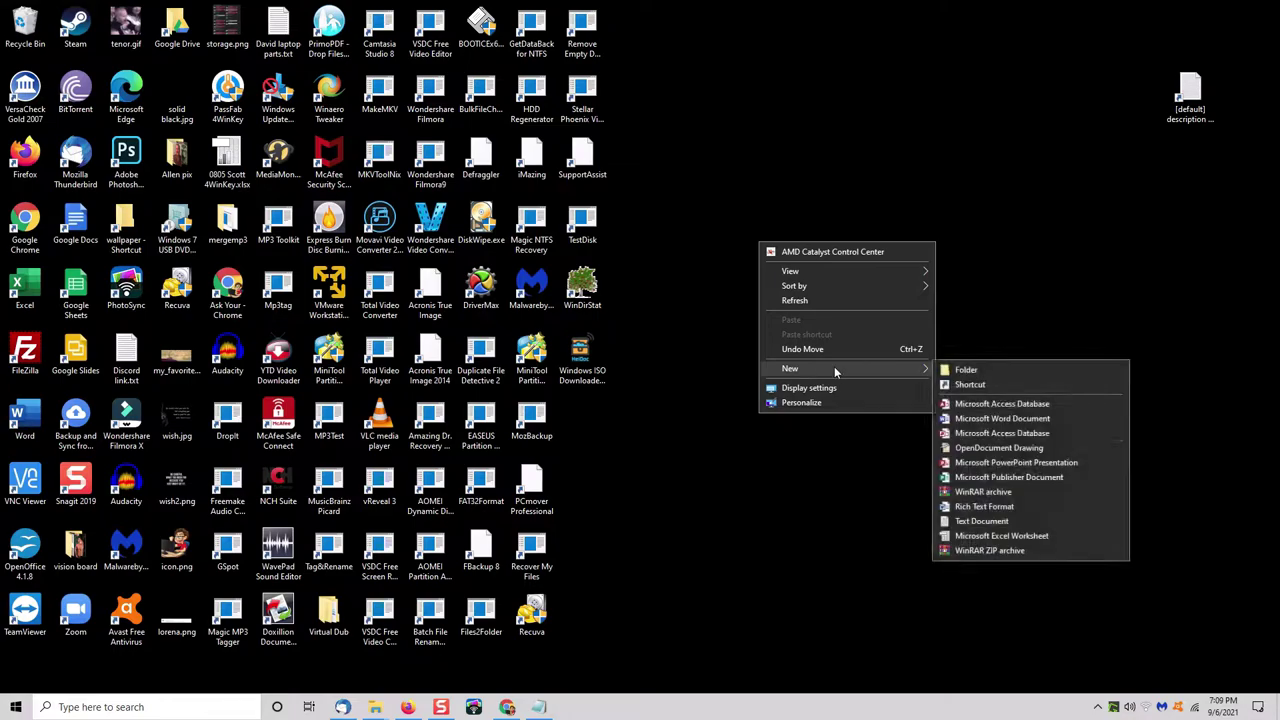
{"action": "left_click", "coordinate": [965, 370]}
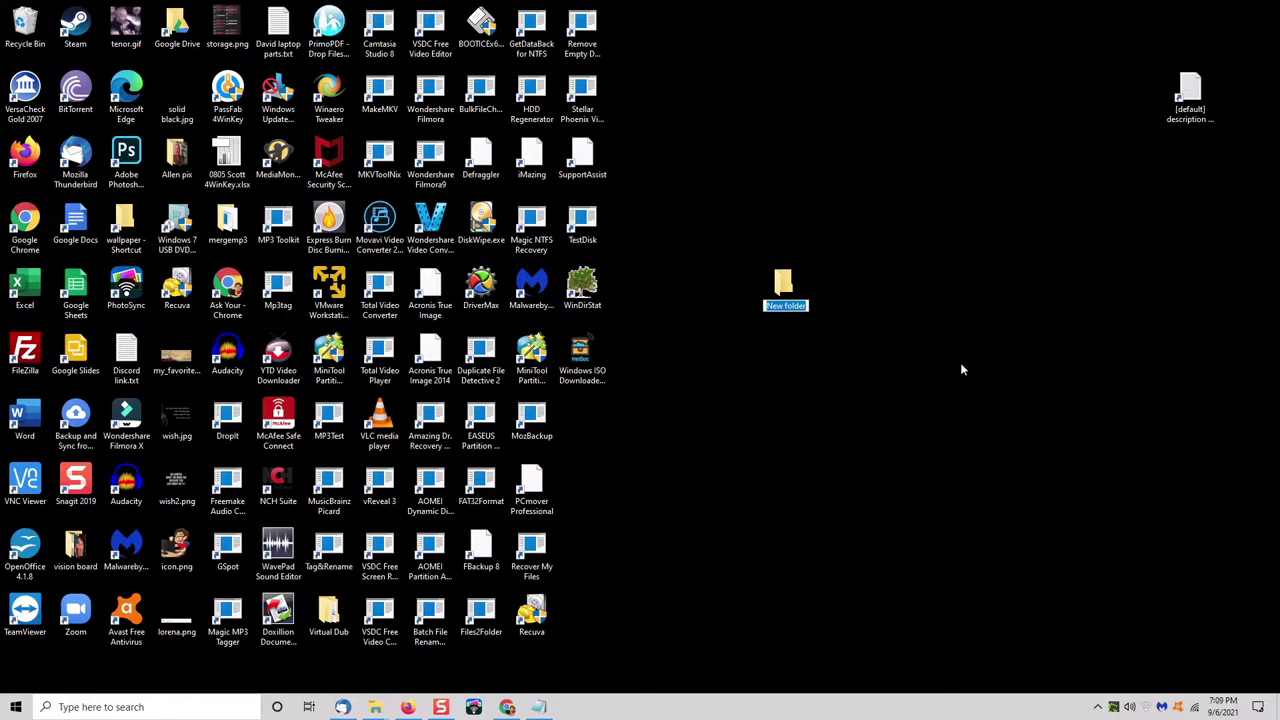
{"action": "type", "text": "Computer Stuff"}
{"action": "key", "text": "Return"}
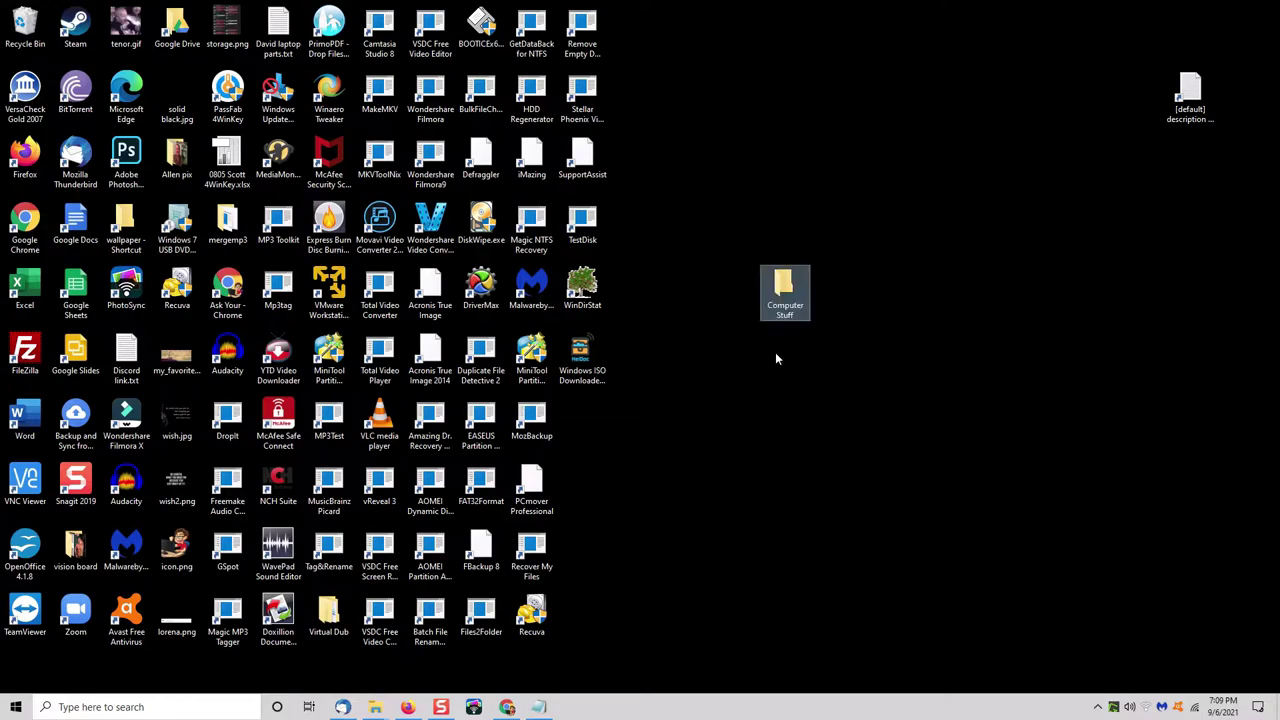
{"action": "left_click_drag", "start_coordinate": [777, 286], "coordinate": [725, 225]}
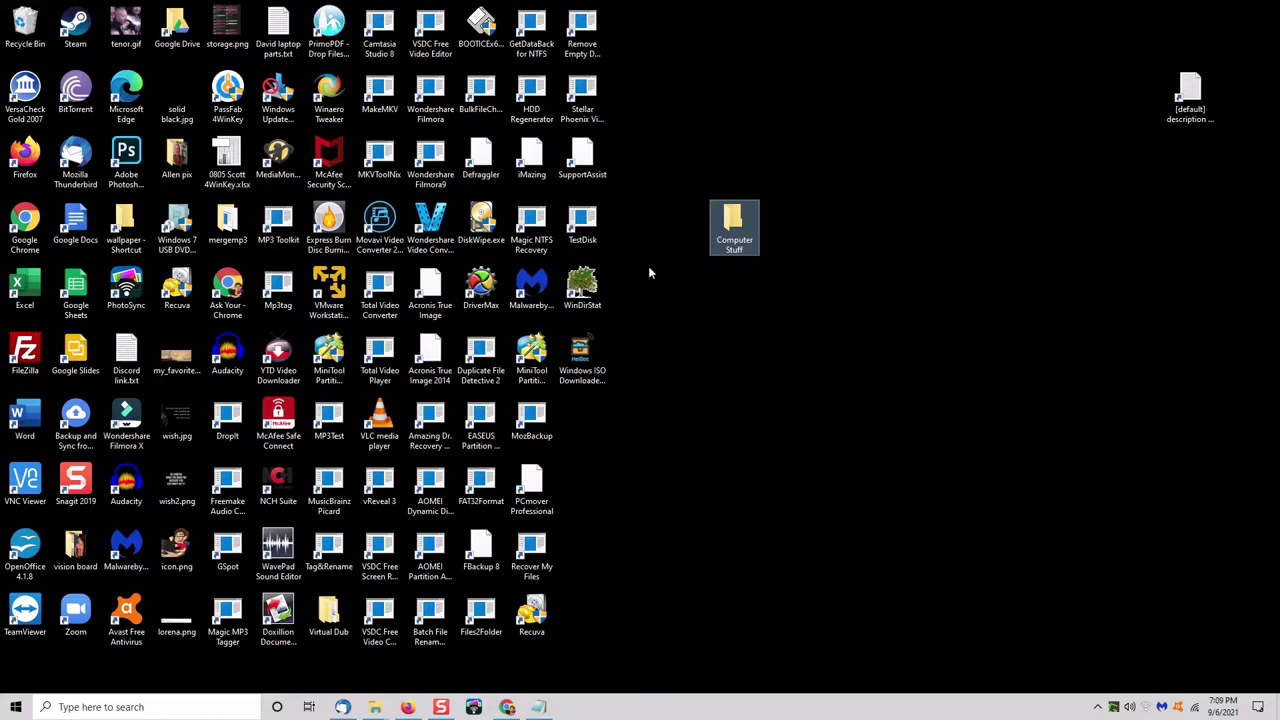
Move TestDisk, Magic NTFS Recovery, HDD Regenerator and Remove Empty Directories into Computer Stuff.
{"action": "left_click", "coordinate": [586, 226]}
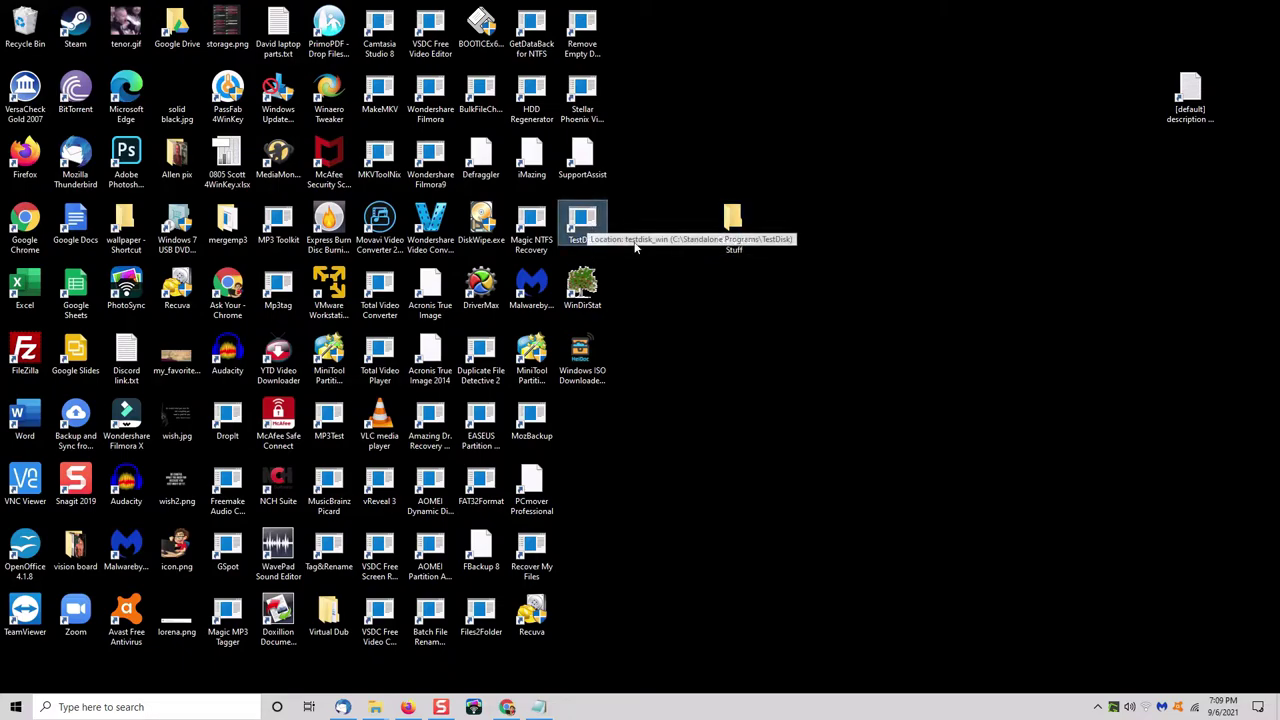
{"action": "left_click_drag", "start_coordinate": [586, 226], "coordinate": [728, 220]}
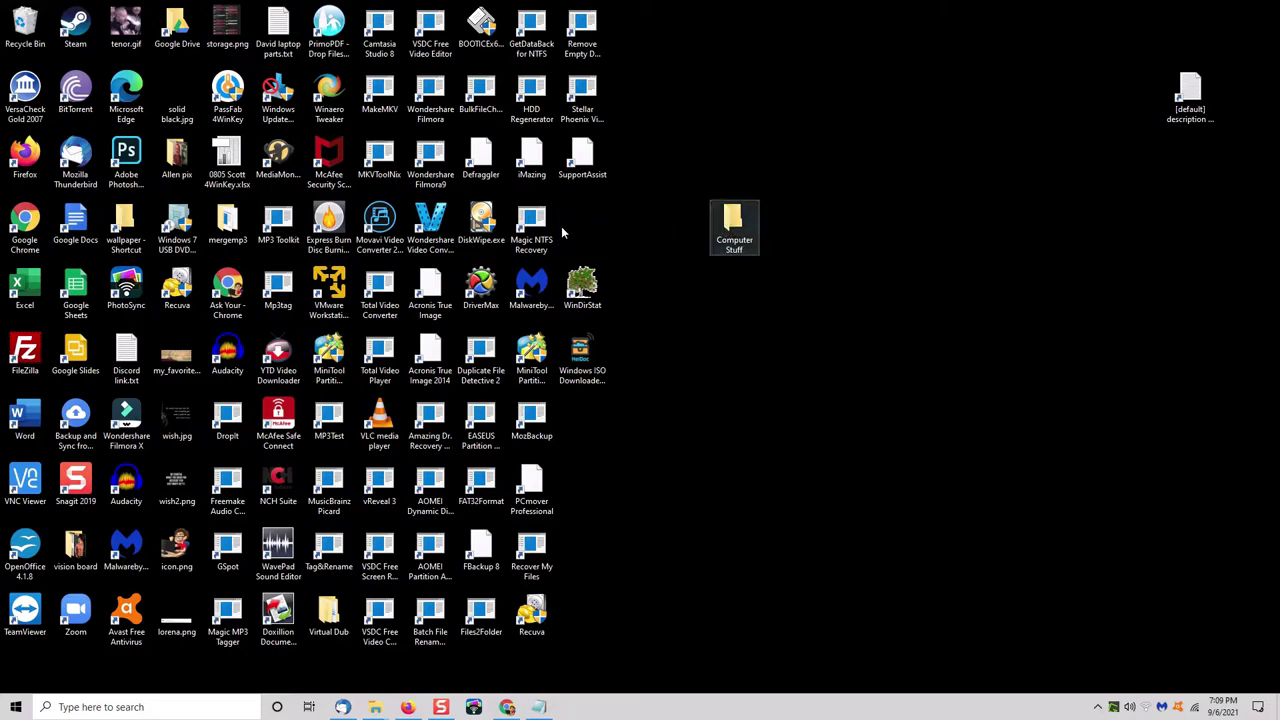
{"action": "left_click_drag", "start_coordinate": [531, 226], "coordinate": [616, 231]}
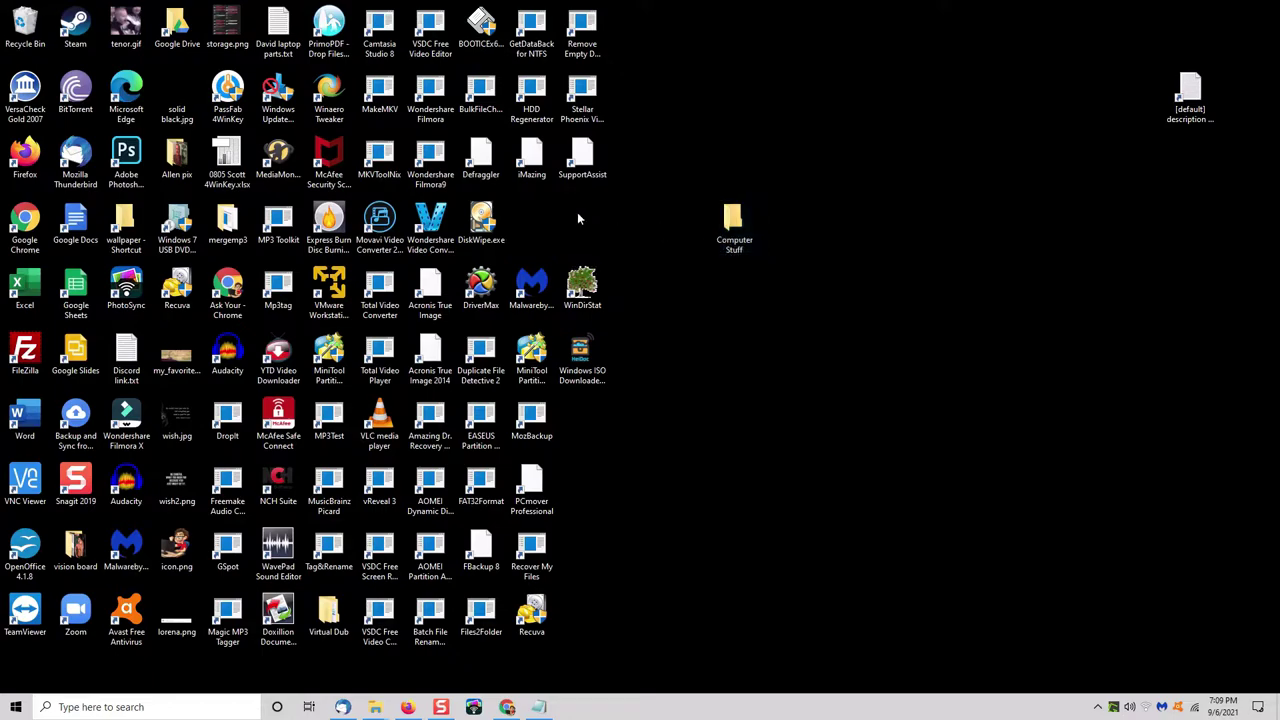
{"action": "left_click_drag", "start_coordinate": [531, 100], "coordinate": [733, 216]}
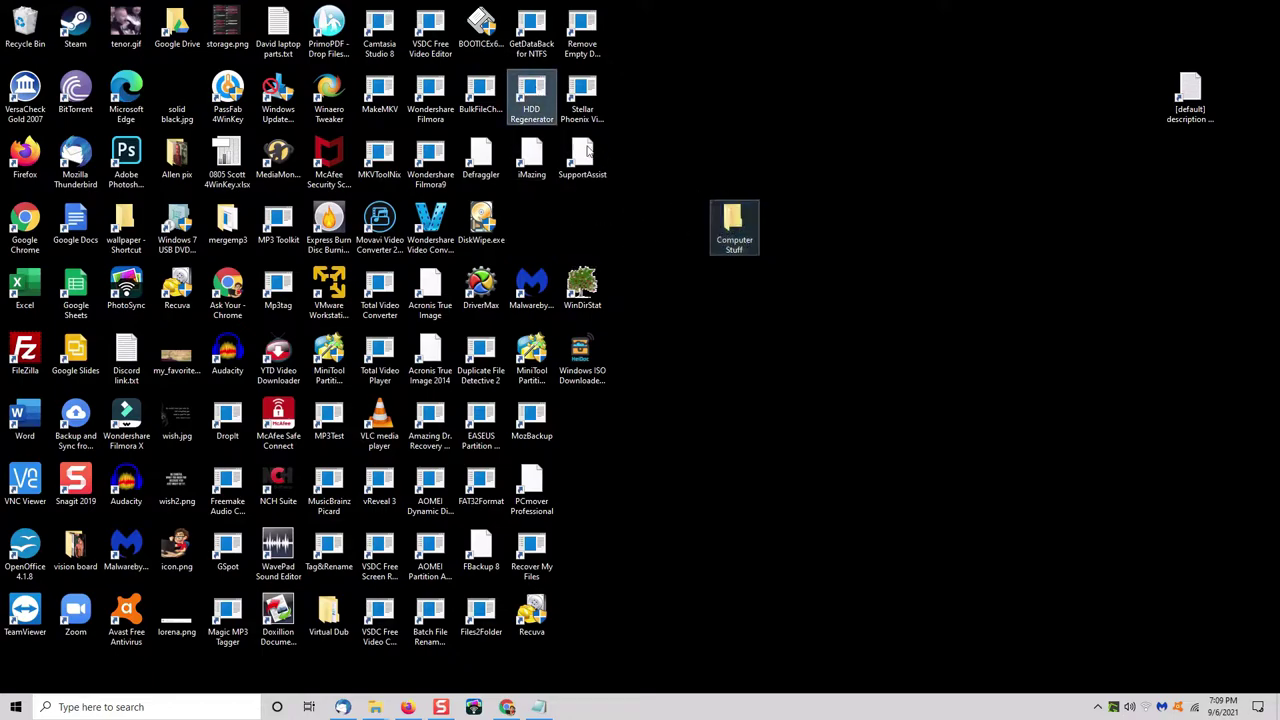
{"action": "left_click_drag", "start_coordinate": [583, 92], "coordinate": [728, 226]}
{"action": "left_click", "coordinate": [582, 40]}
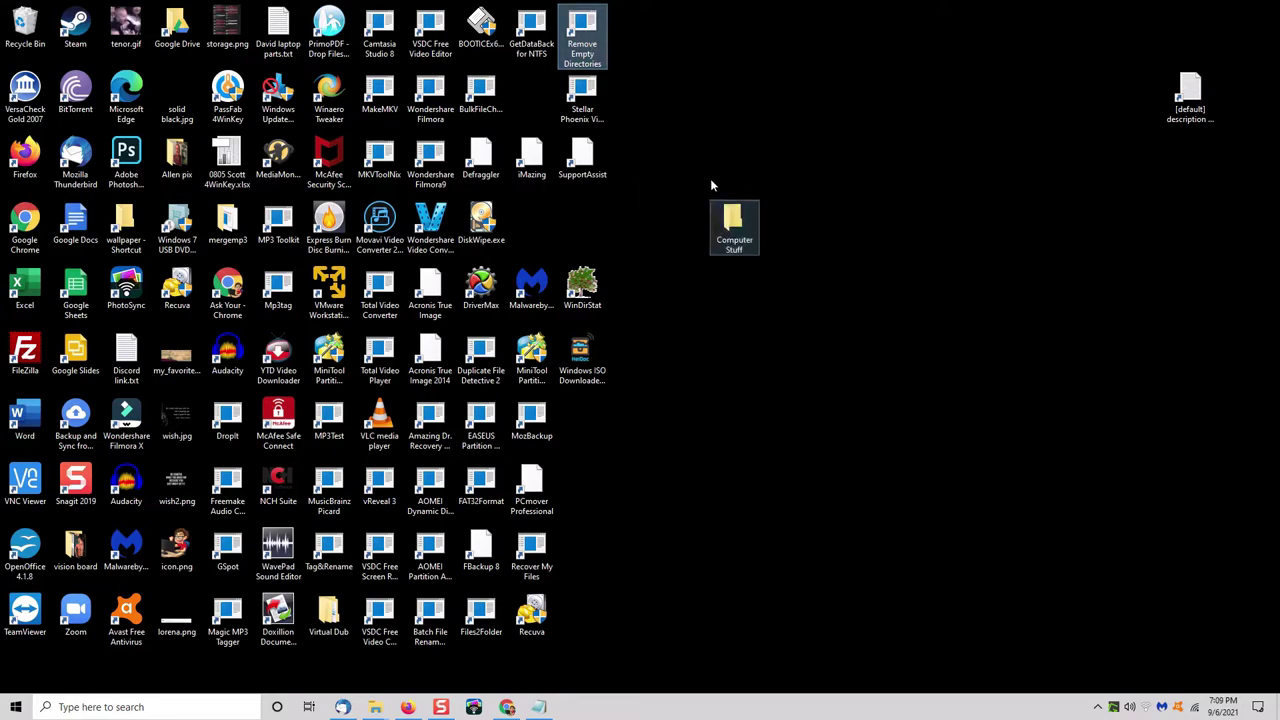
{"action": "left_click_drag", "start_coordinate": [531, 35], "coordinate": [724, 228]}
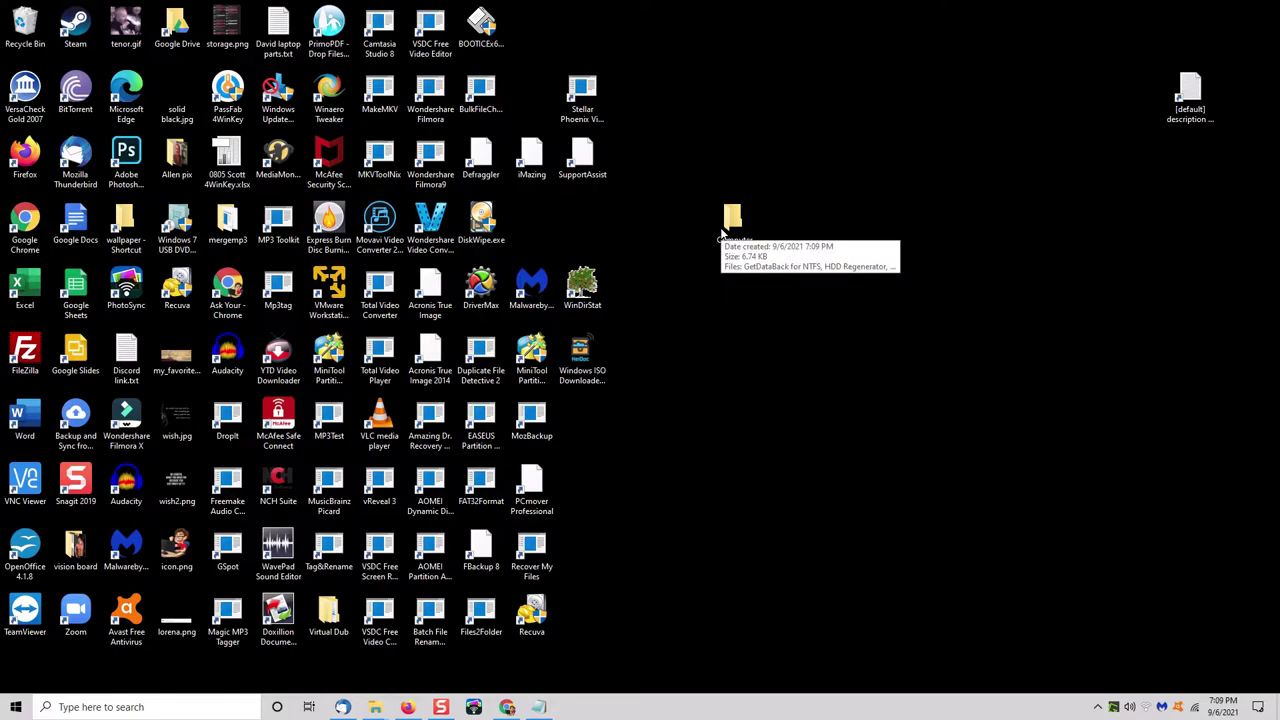
Move DiskWipe.exe and Express Burn into Computer Stuff.
{"action": "left_click", "coordinate": [483, 222]}
{"action": "left_click_drag", "start_coordinate": [483, 222], "coordinate": [716, 226]}
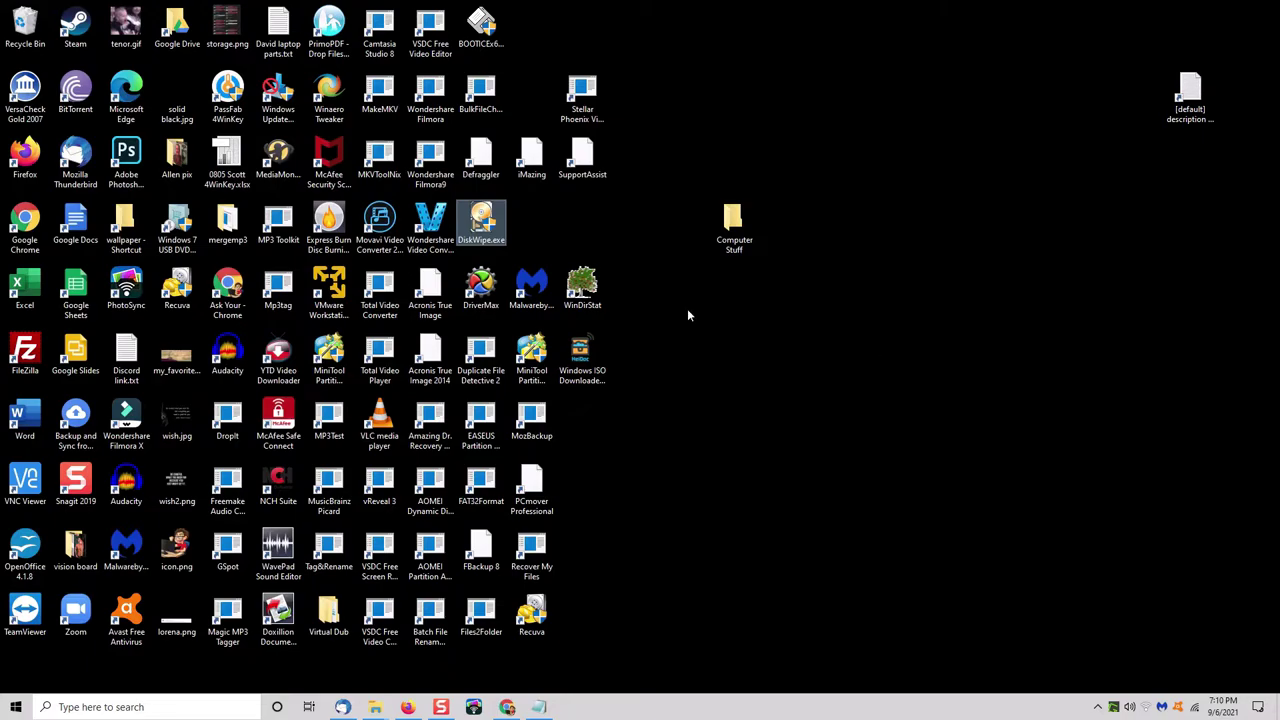
{"action": "left_click_drag", "start_coordinate": [481, 222], "coordinate": [734, 224]}
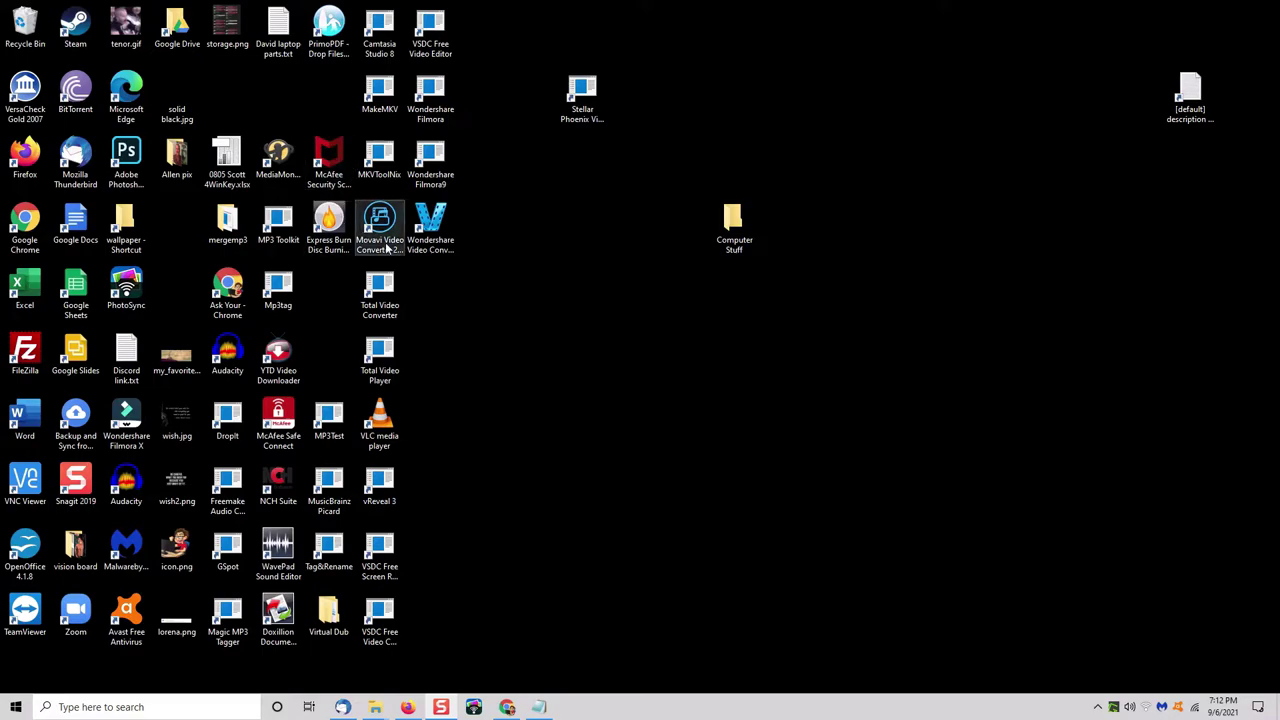
{"action": "mouse_move", "coordinate": [343, 258]}
{"action": "left_mouse_down"}
{"action": "mouse_move", "coordinate": [571, 258]}
{"action": "mouse_move", "coordinate": [730, 230]}
{"action": "left_mouse_up"}
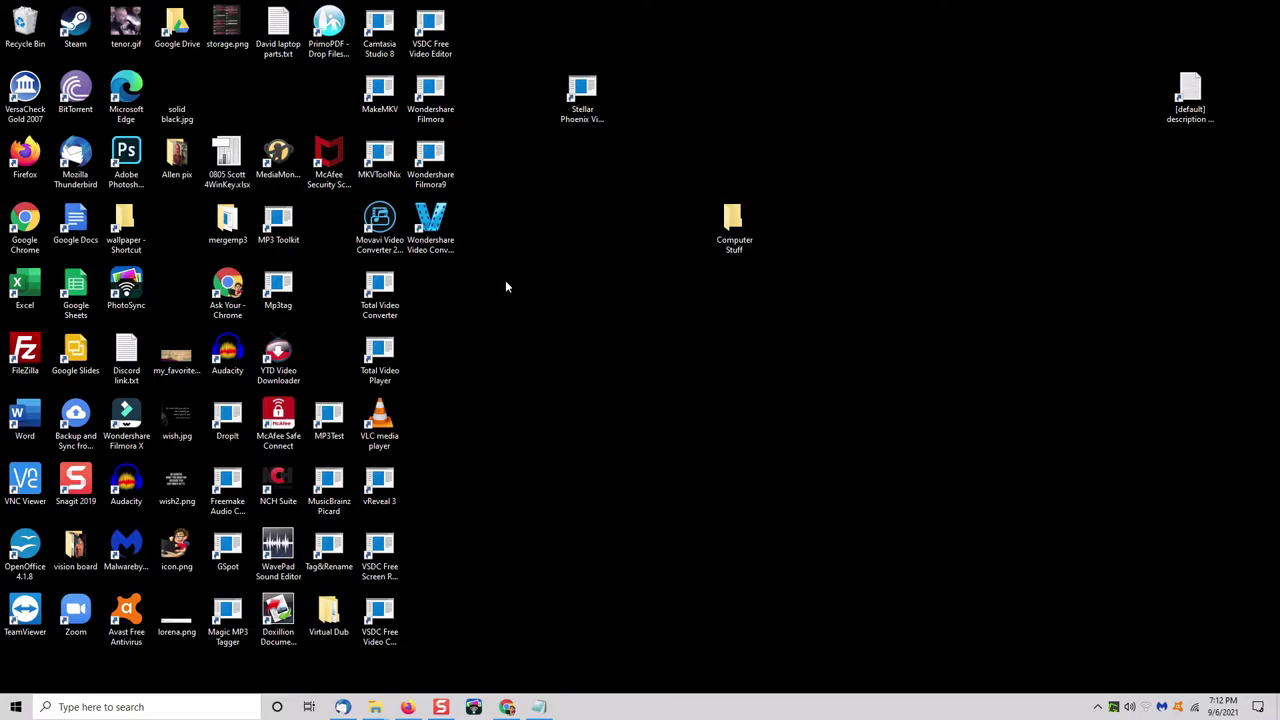
Move Computer Stuff to the top-right corner and create a new folder named 'Video'.
{"action": "left_click", "coordinate": [734, 222]}
{"action": "left_click_drag", "start_coordinate": [734, 222], "coordinate": [1240, 32]}
{"action": "right_click", "coordinate": [602, 336]}
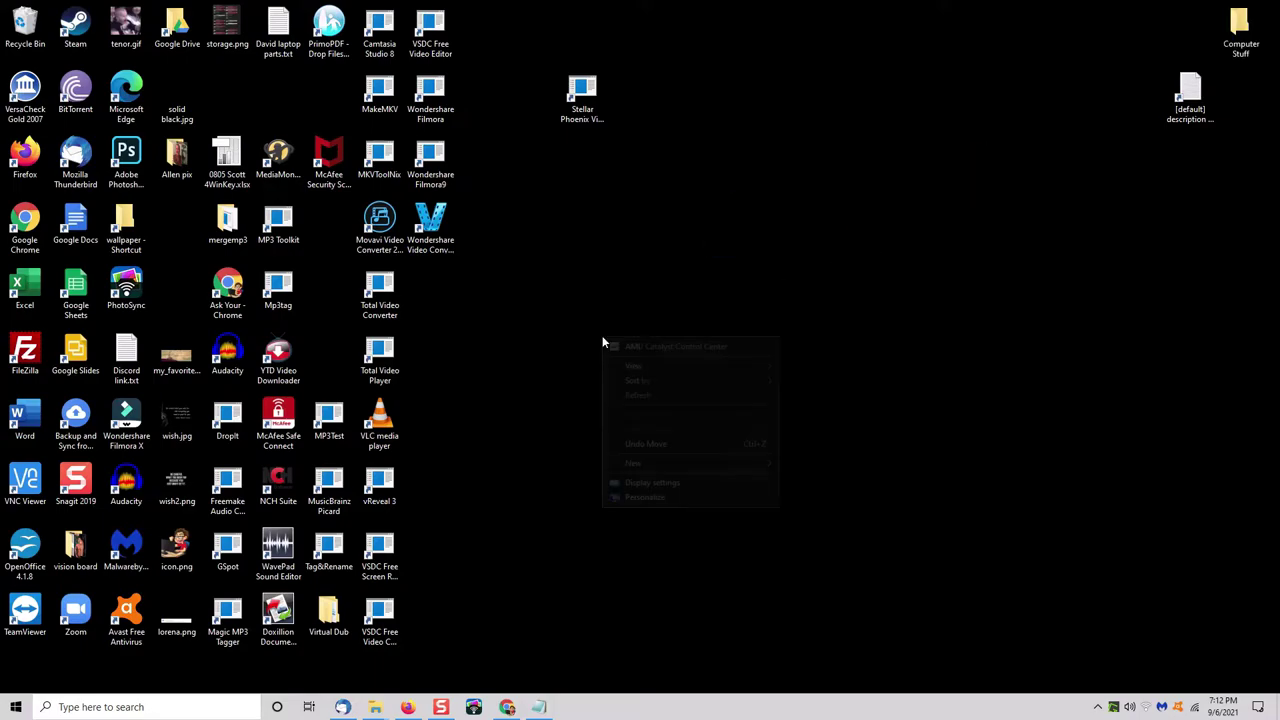
{"action": "mouse_move", "coordinate": [696, 461]}
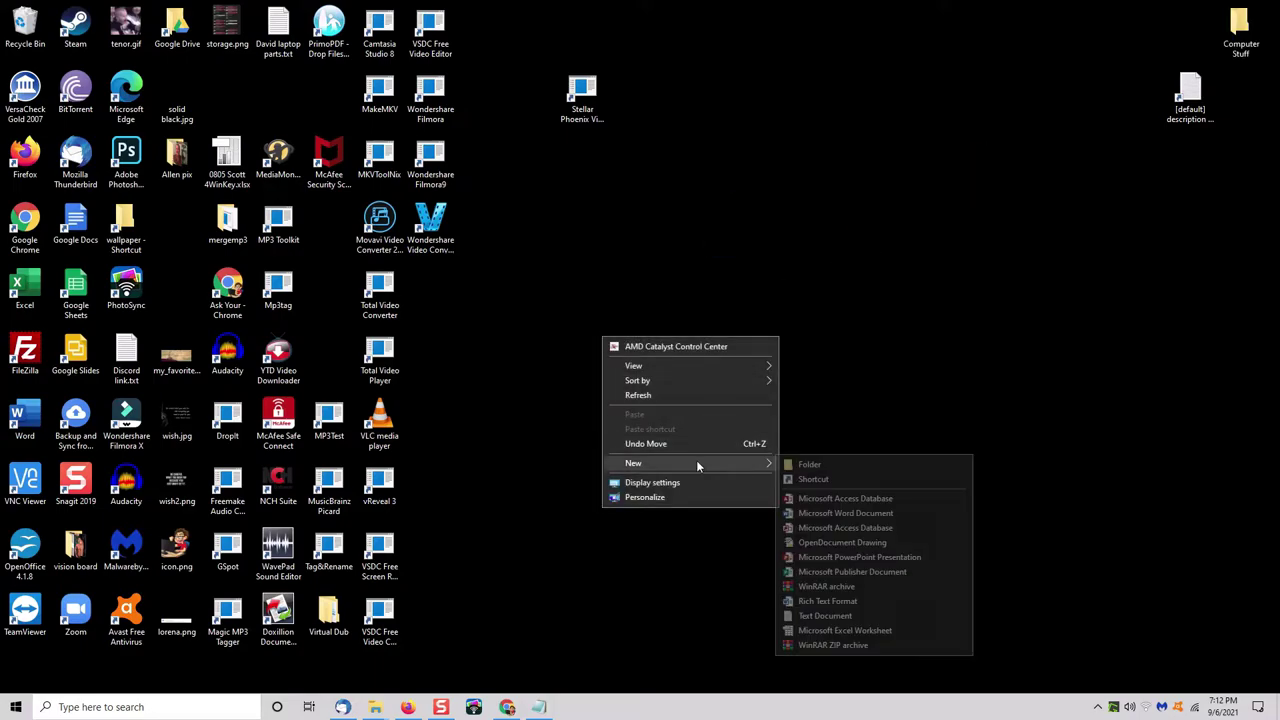
{"action": "left_click", "coordinate": [840, 463]}
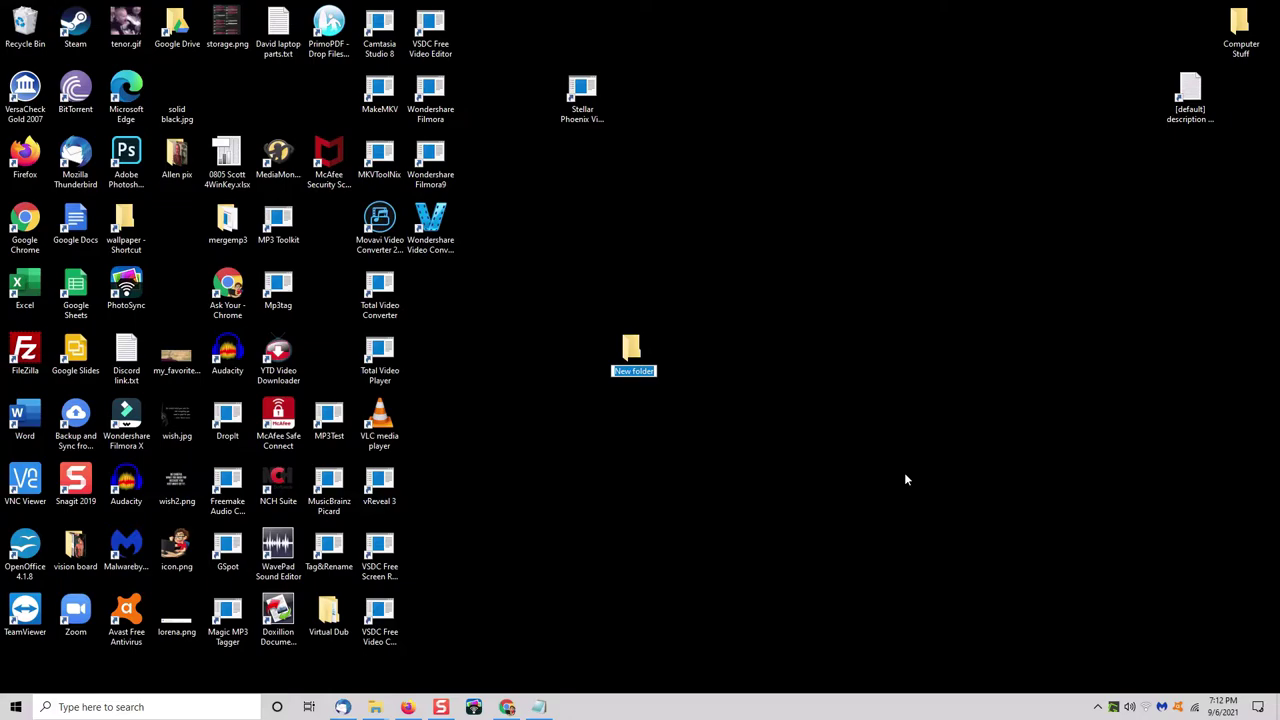
{"action": "type", "text": "Video"}
{"action": "key", "text": "Return"}
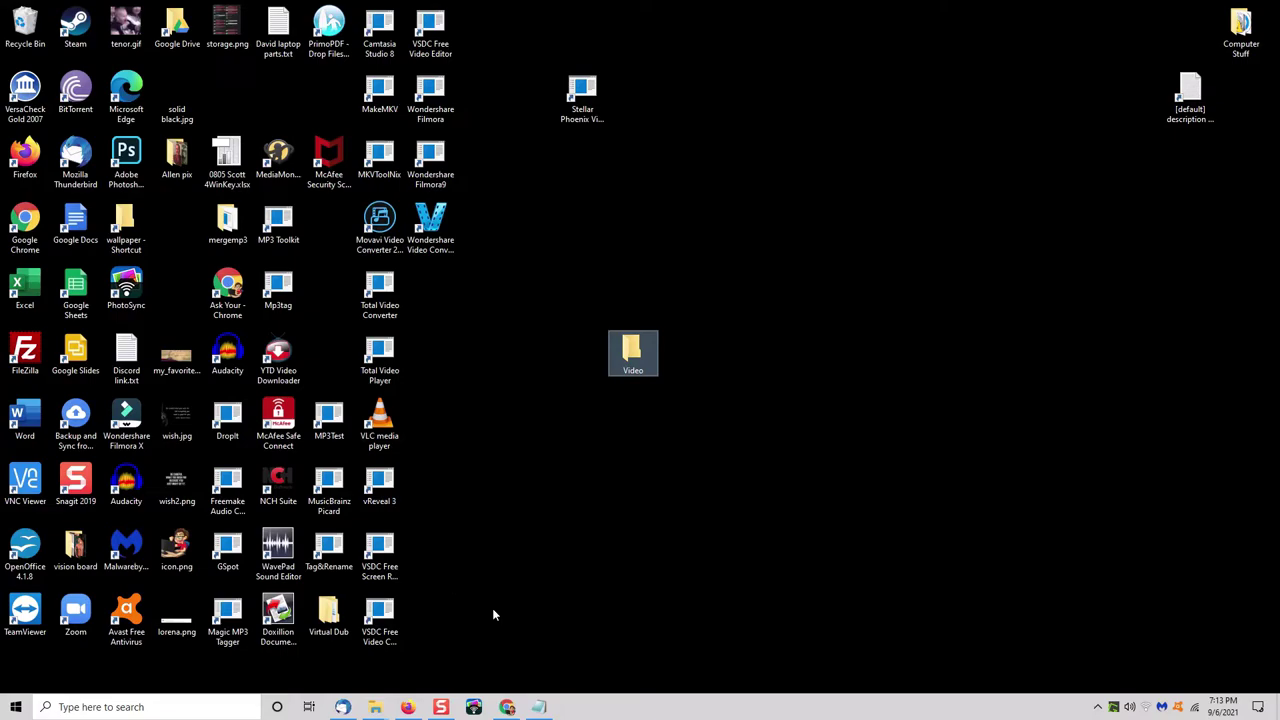
Move VSDC, VLC, Total Video, Movavi, Filmora9, Camtasia and Stellar Phoenix shortcuts into Video.
{"action": "left_click", "coordinate": [390, 622]}
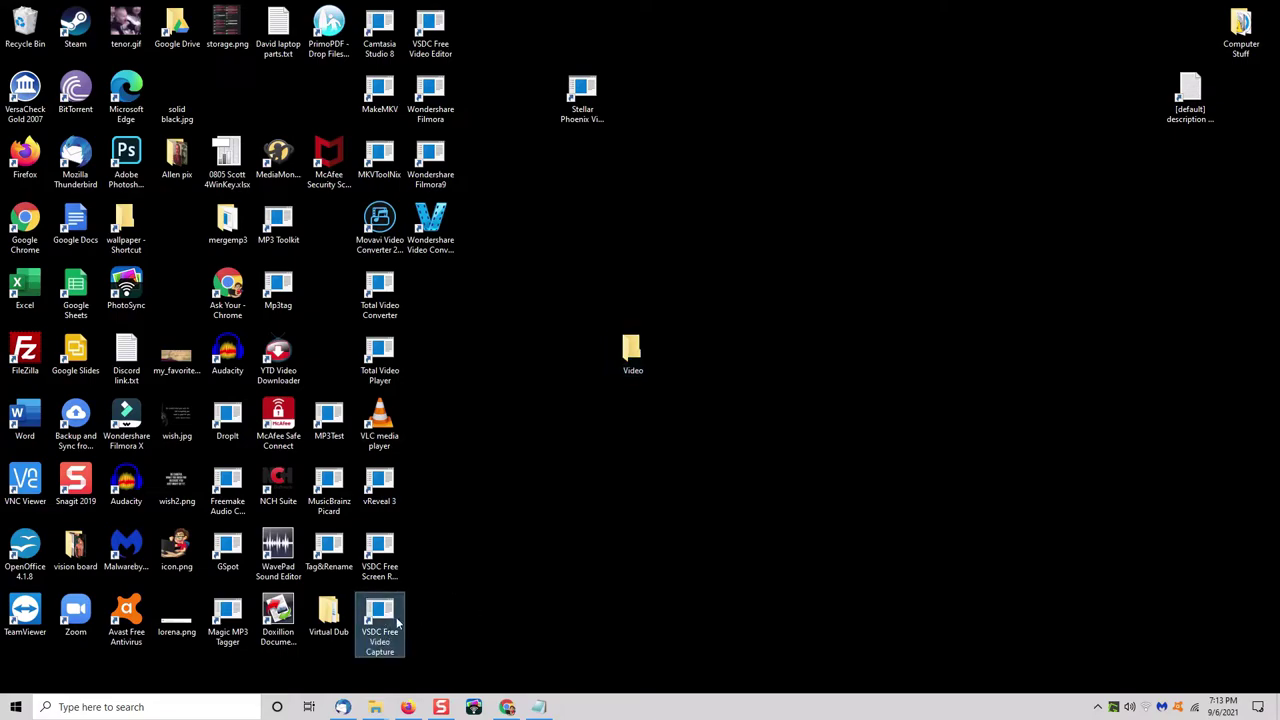
{"action": "left_click", "coordinate": [380, 556], "text": "ctrl"}
{"action": "left_click", "coordinate": [380, 485], "text": "ctrl"}
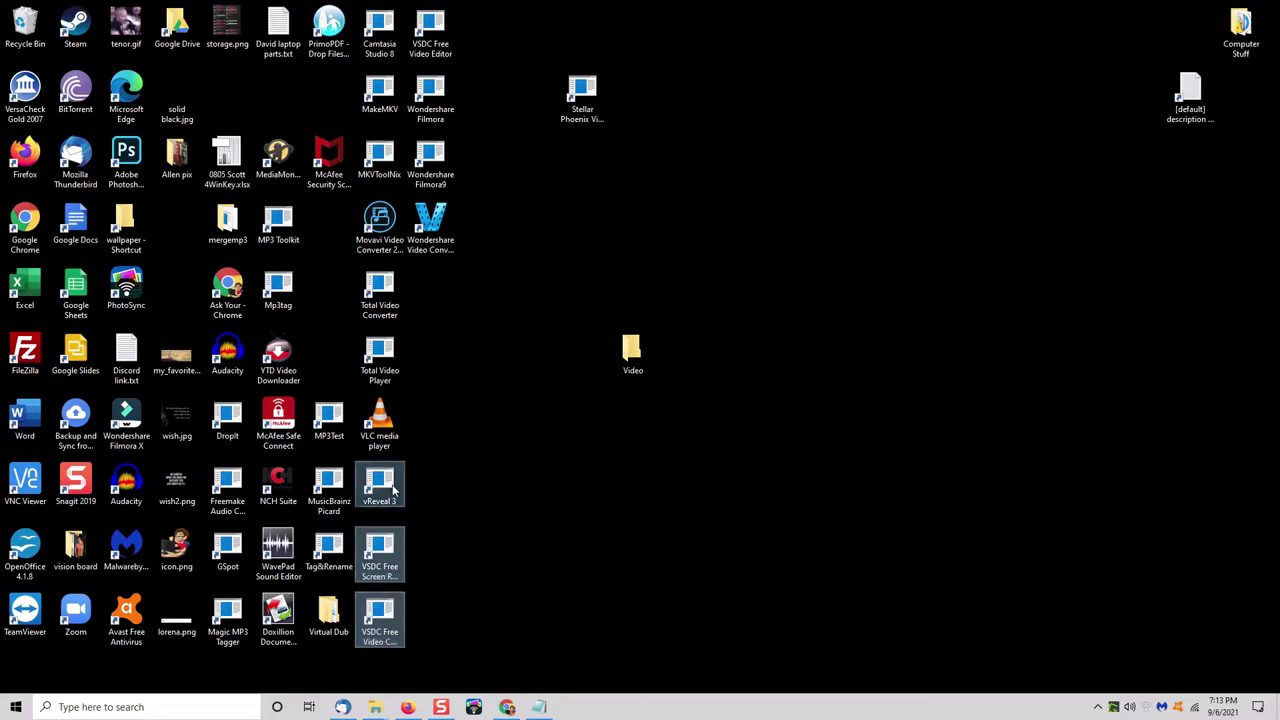
{"action": "left_click", "coordinate": [380, 425], "text": "ctrl"}
{"action": "left_click", "coordinate": [380, 360], "text": "ctrl"}
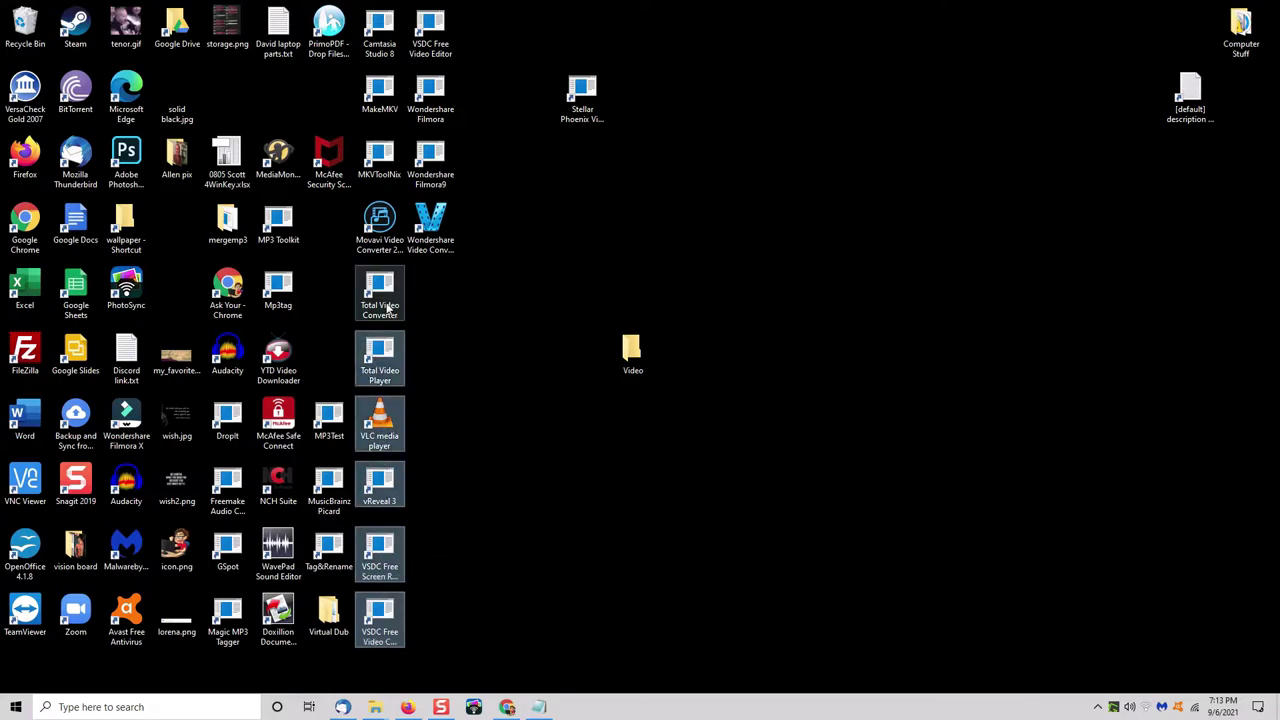
{"action": "left_click", "coordinate": [380, 295], "text": "ctrl"}
{"action": "left_click", "coordinate": [372, 240], "text": "ctrl"}
{"action": "left_click", "coordinate": [430, 225], "text": "ctrl"}
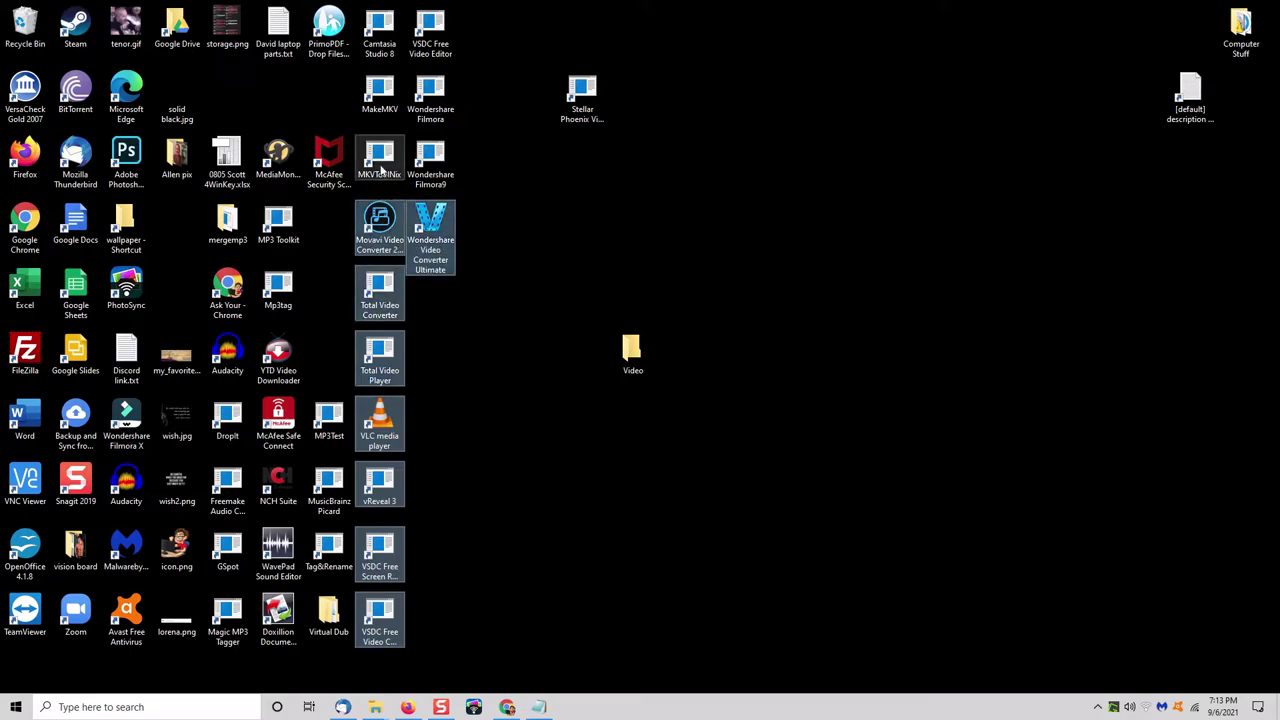
{"action": "left_click", "coordinate": [385, 160], "text": "ctrl"}
{"action": "left_click", "coordinate": [430, 160], "text": "ctrl"}
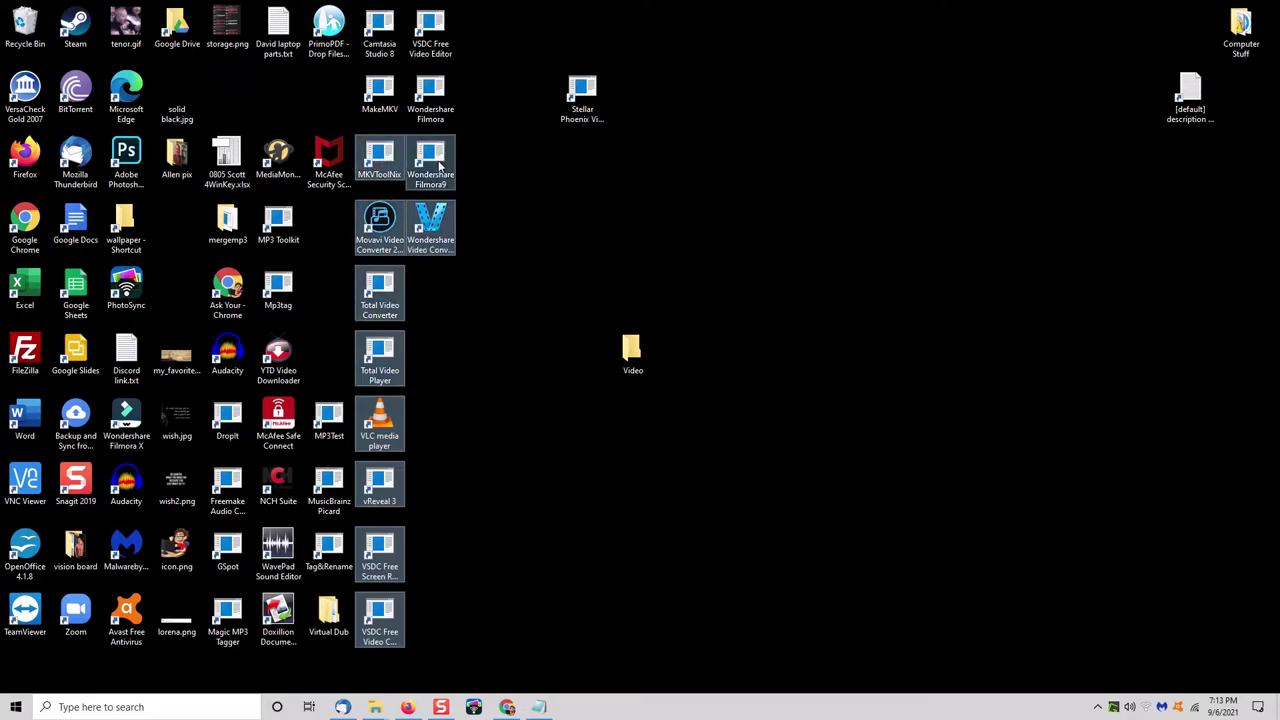
{"action": "left_click_drag", "start_coordinate": [465, 128], "coordinate": [370, 10]}
{"action": "left_click_drag", "start_coordinate": [430, 240], "coordinate": [630, 360]}
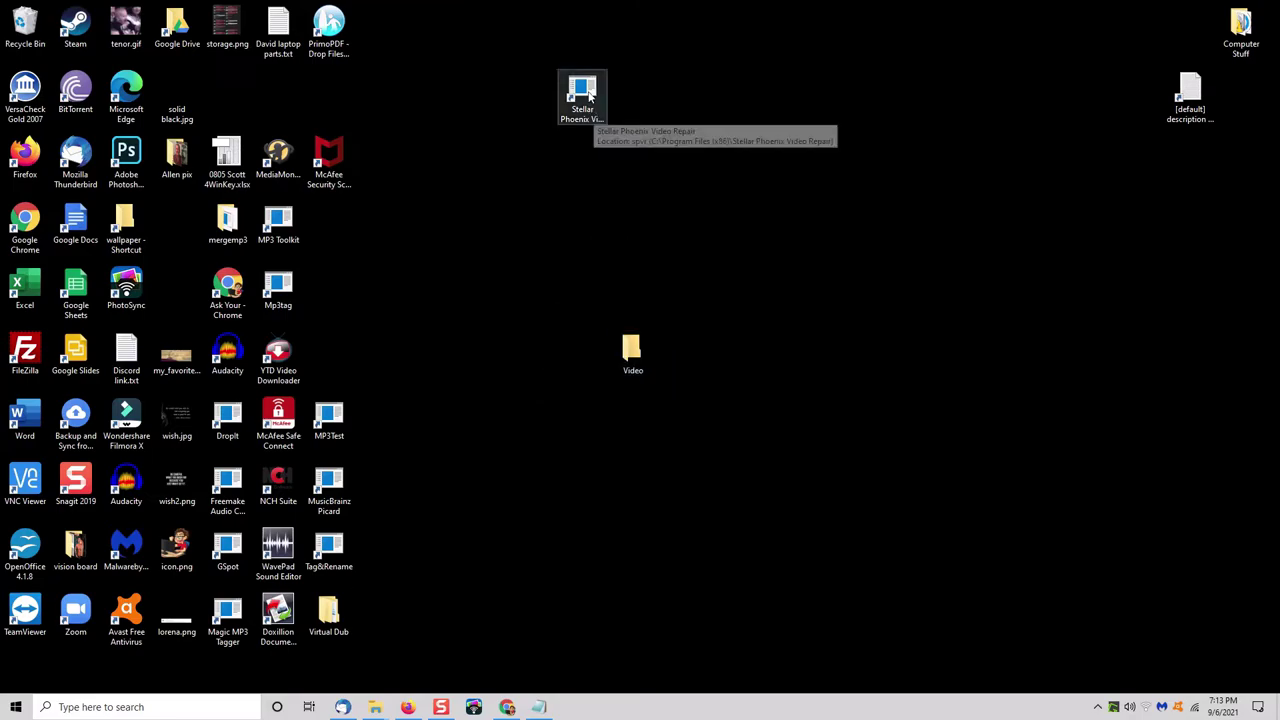
{"action": "left_click_drag", "start_coordinate": [582, 92], "coordinate": [1192, 30]}
Create a new desktop folder named 'audio'.
{"action": "right_click", "coordinate": [597, 251]}
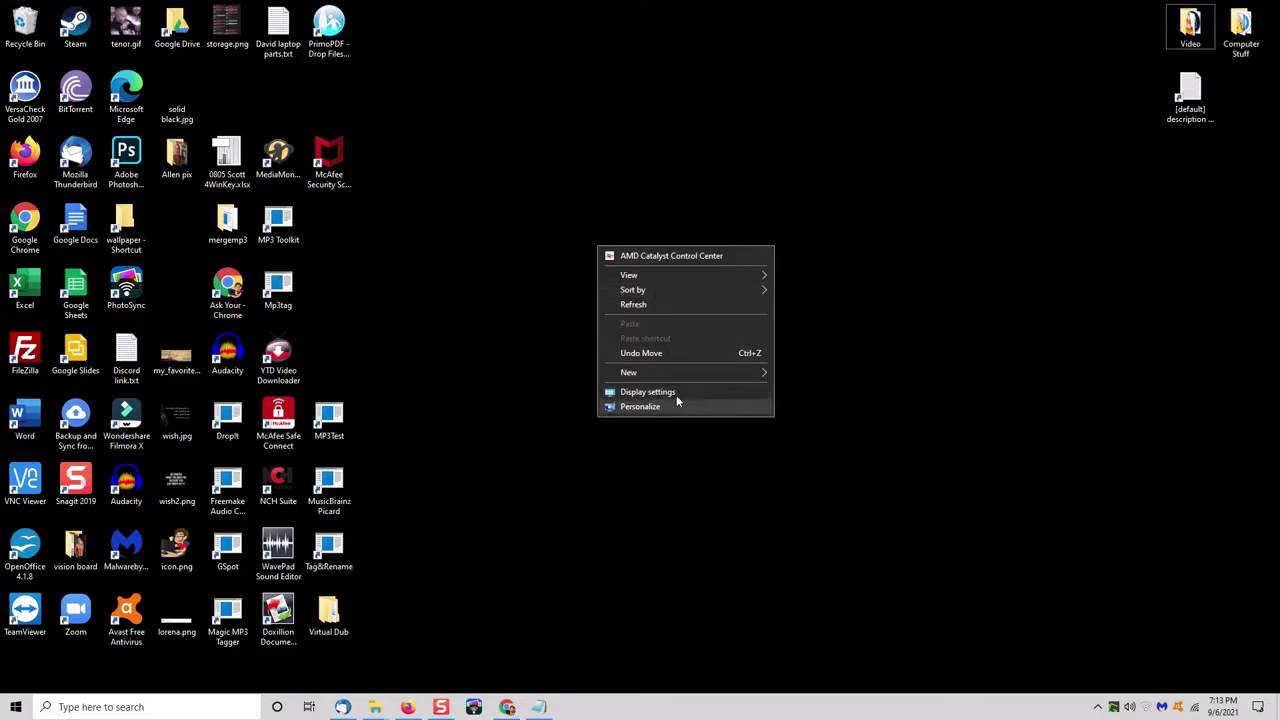
{"action": "mouse_move", "coordinate": [691, 374]}
{"action": "left_click", "coordinate": [833, 375]}
{"action": "type", "text": "audio"}
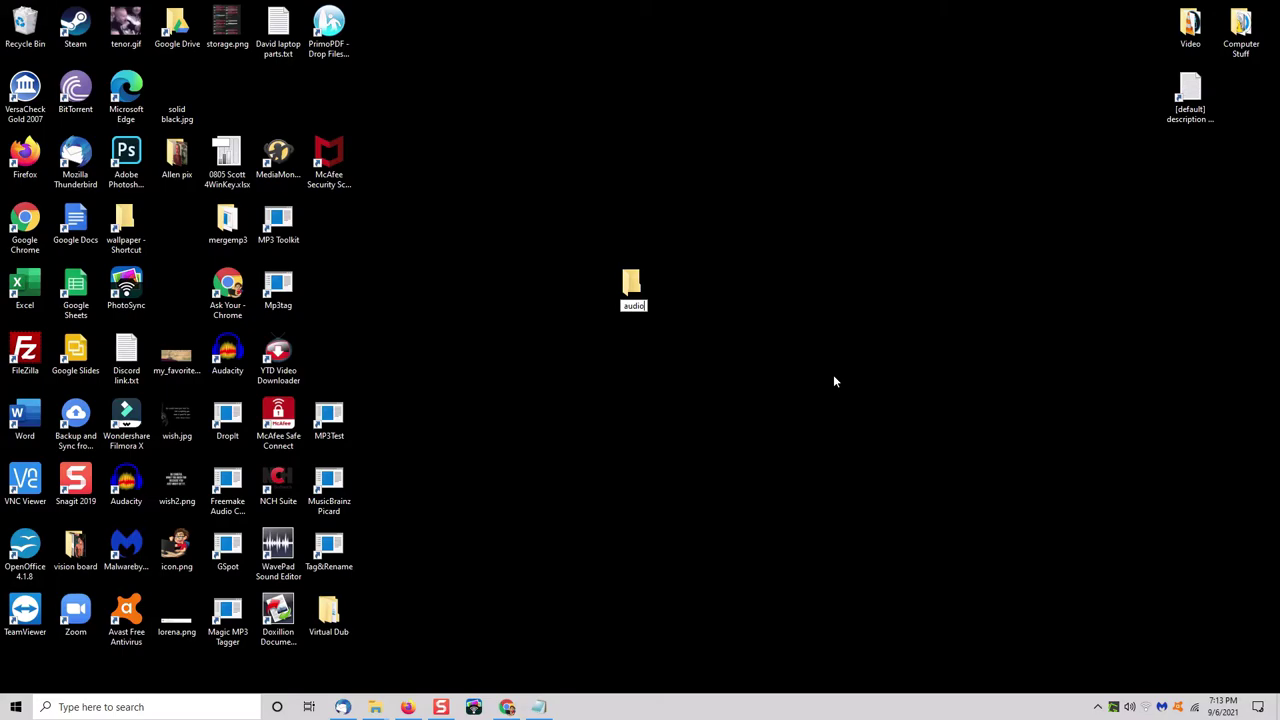
{"action": "key", "text": "Return"}
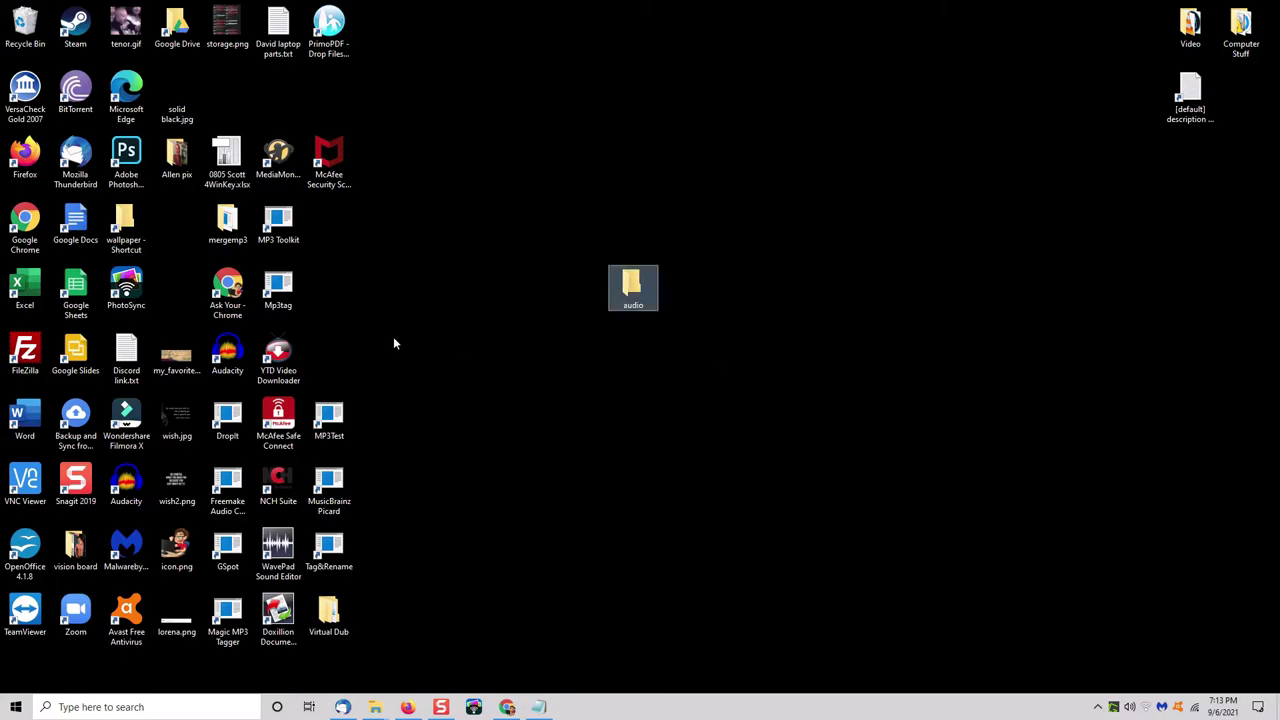
Move MP3 Toolkit, Mp3tag, MP3Test, Picard, Tag&Rename, Magic MP3 Tagger, GSpot and Freemake into audio.
{"action": "left_click", "coordinate": [278, 222]}
{"action": "left_click", "coordinate": [278, 287], "text": "ctrl"}
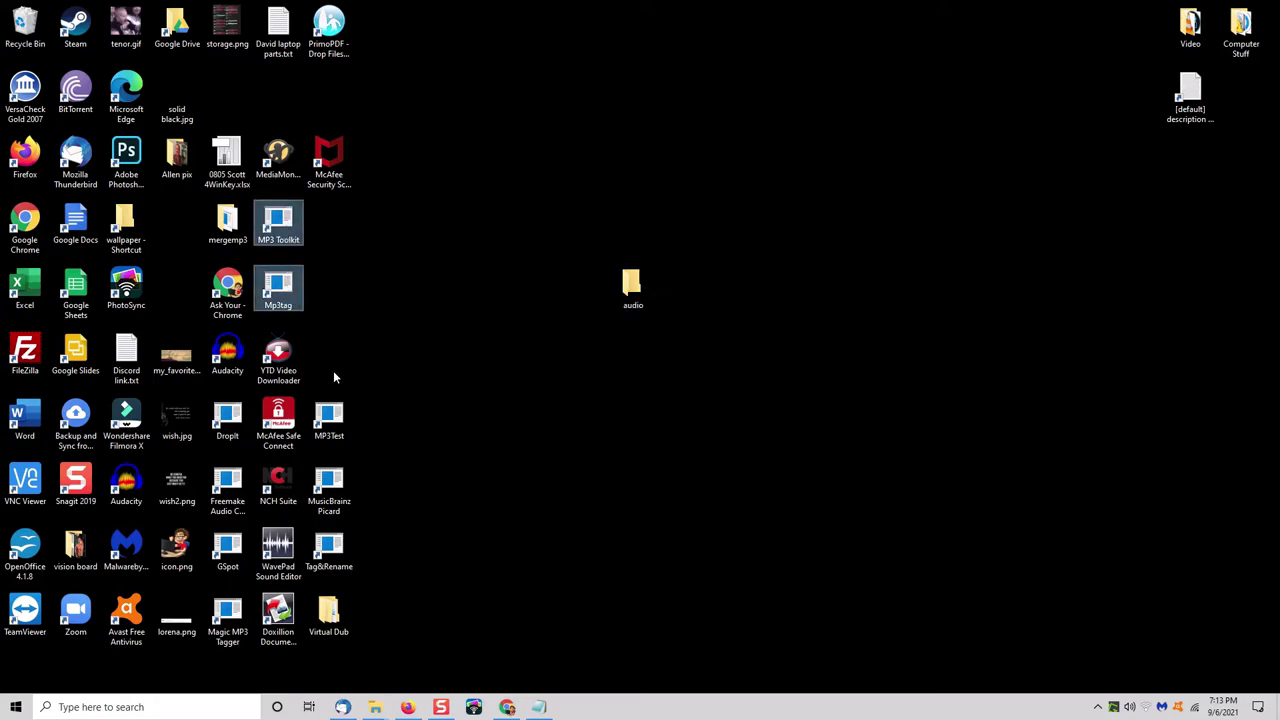
{"action": "left_click", "coordinate": [329, 420], "text": "ctrl"}
{"action": "left_click", "coordinate": [329, 487], "text": "ctrl"}
{"action": "left_click", "coordinate": [328, 552], "text": "ctrl"}
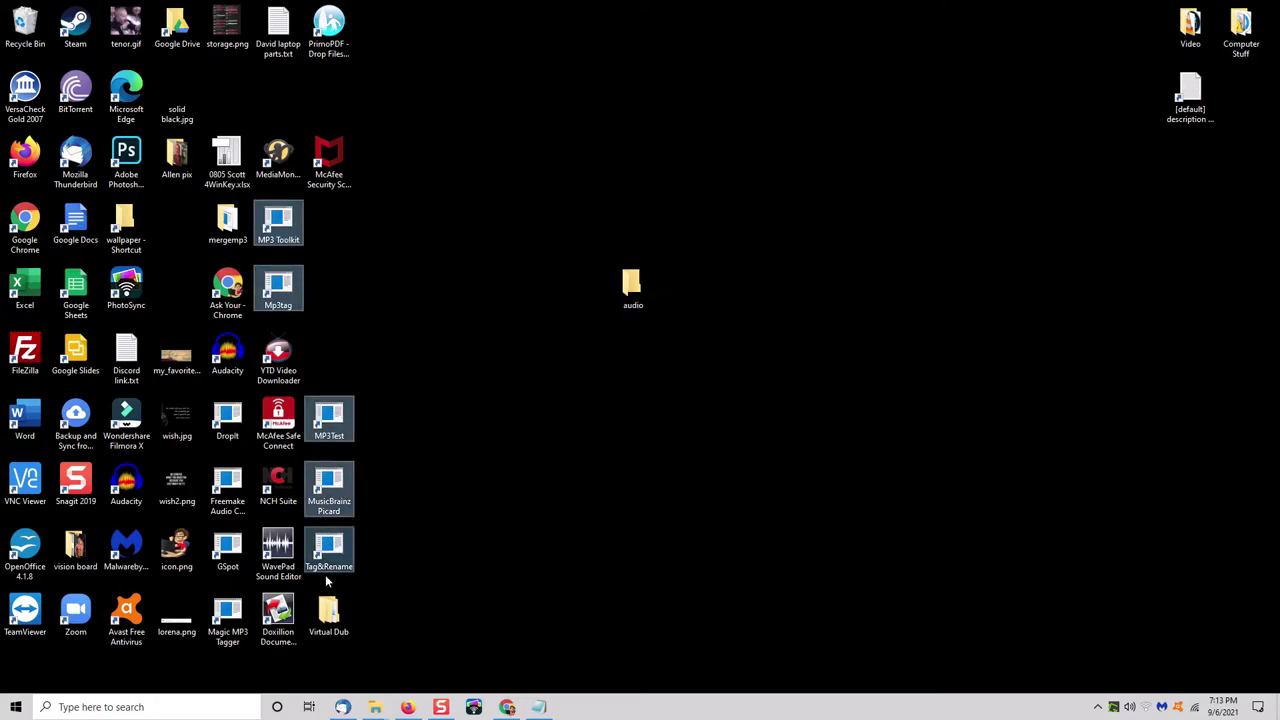
{"action": "left_click", "coordinate": [228, 615], "text": "ctrl"}
{"action": "left_click", "coordinate": [228, 548], "text": "ctrl"}
{"action": "left_click", "coordinate": [228, 484], "text": "ctrl"}
{"action": "left_click_drag", "start_coordinate": [284, 225], "coordinate": [1140, 30]}
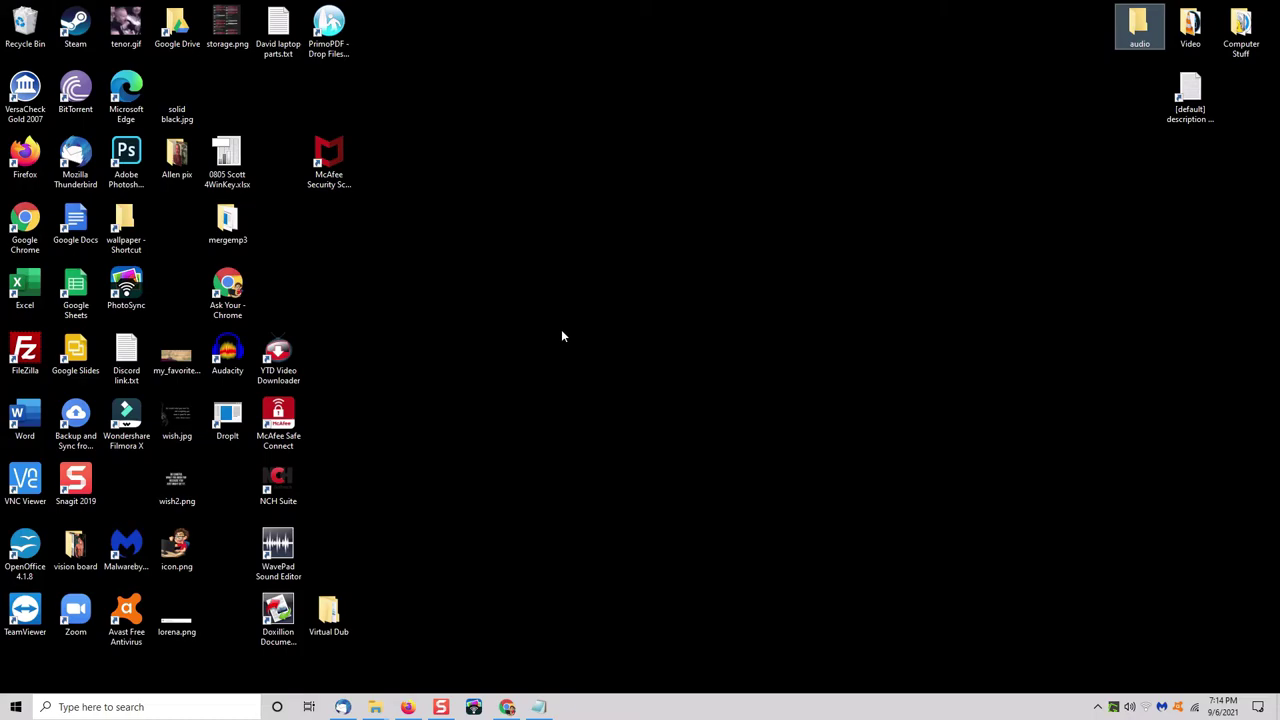
Refresh the desktop and delete the Virtual Dub folder.
{"action": "right_click", "coordinate": [521, 297]}
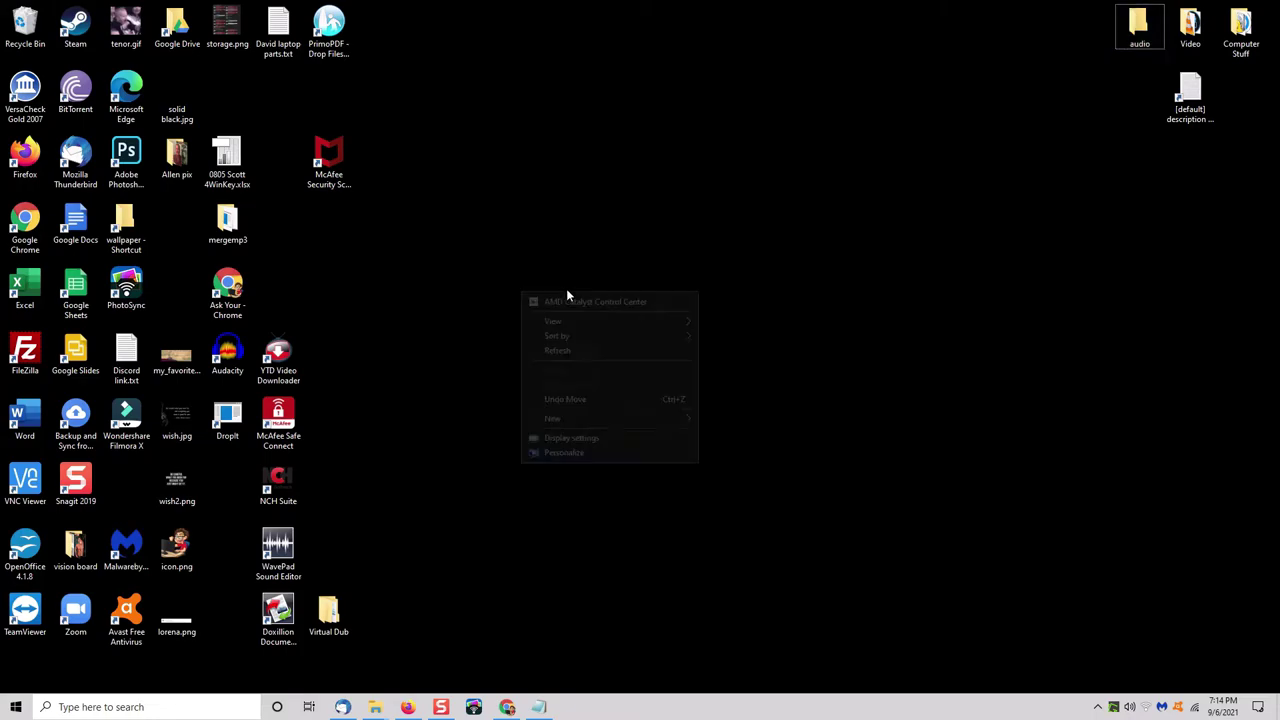
{"action": "left_click", "coordinate": [571, 346]}
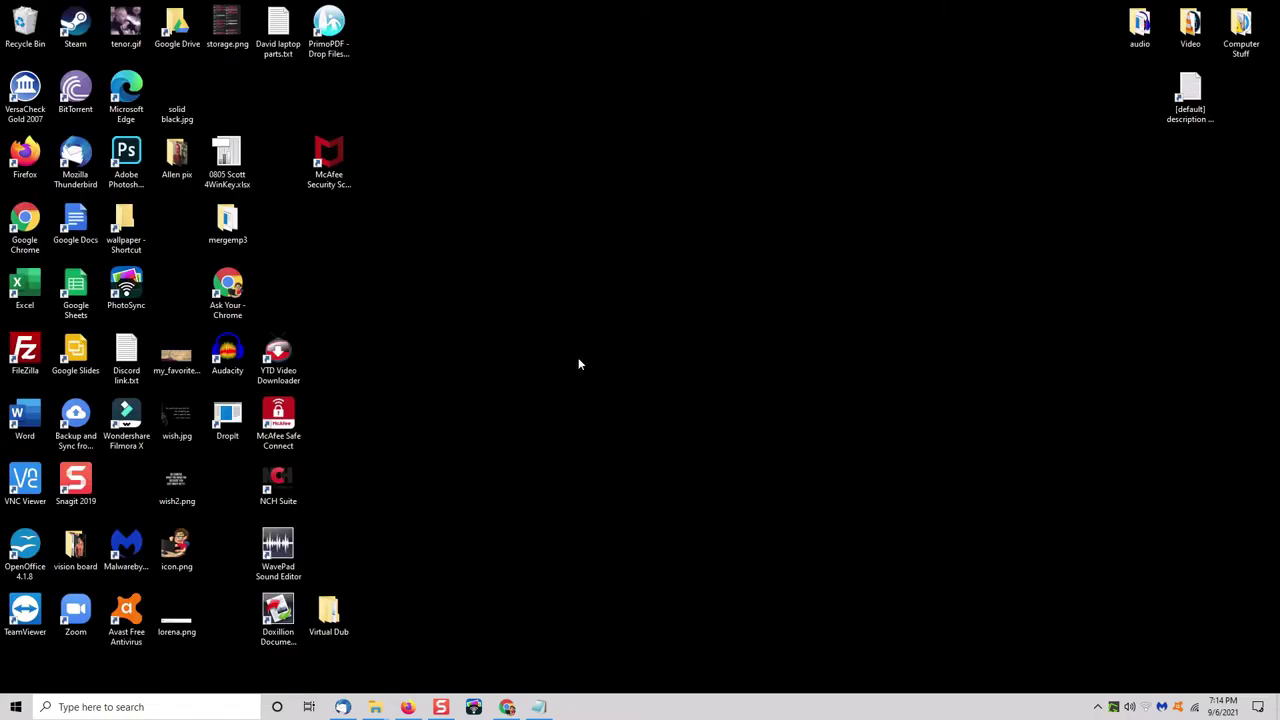
{"action": "left_click", "coordinate": [330, 615]}
{"action": "key", "text": "Delete"}
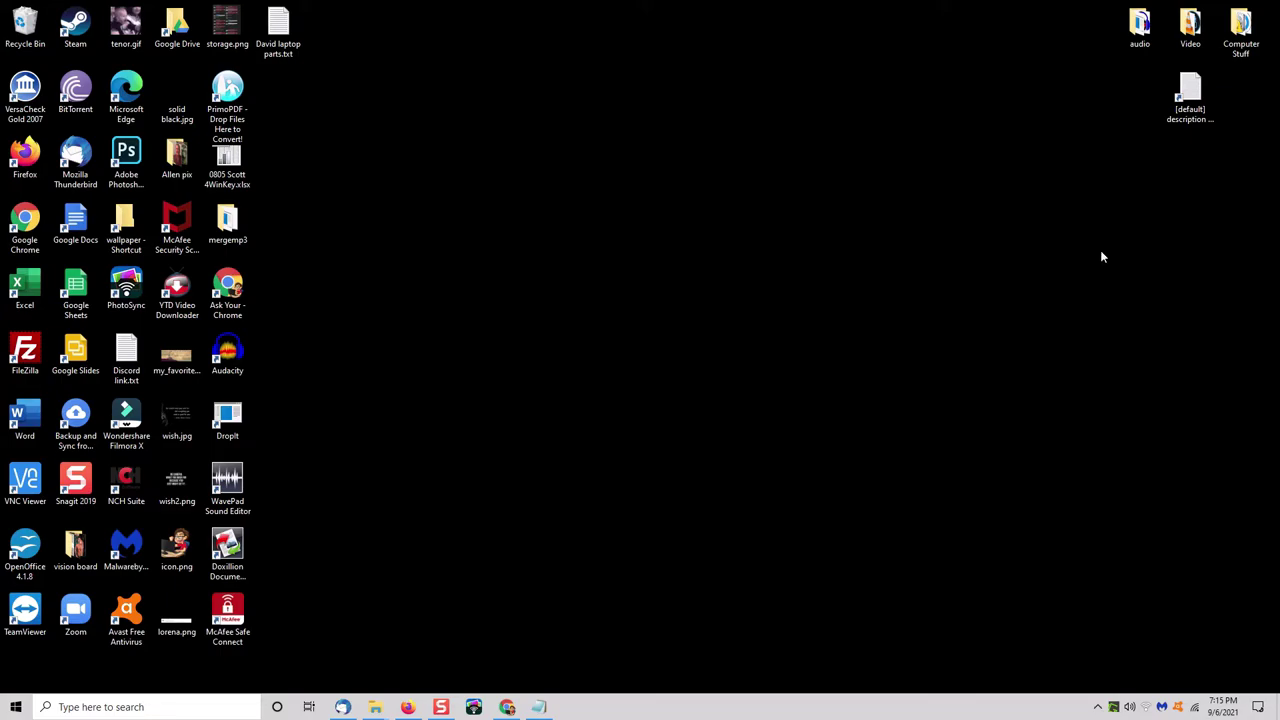
Open Computer Stuff, switch to Extra large icons, and scroll through its utility shortcuts.
{"action": "double_click", "coordinate": [1240, 28]}
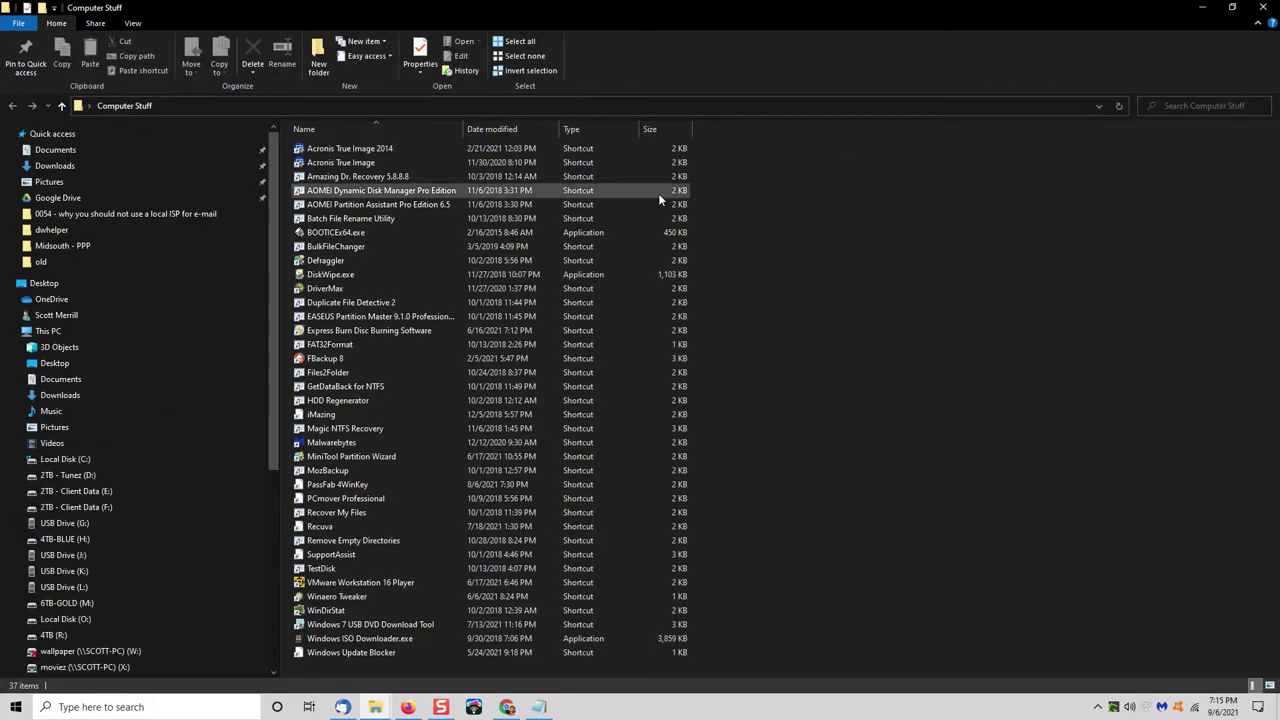
{"action": "right_click", "coordinate": [793, 283]}
{"action": "mouse_move", "coordinate": [845, 298]}
{"action": "left_click", "coordinate": [1005, 303]}
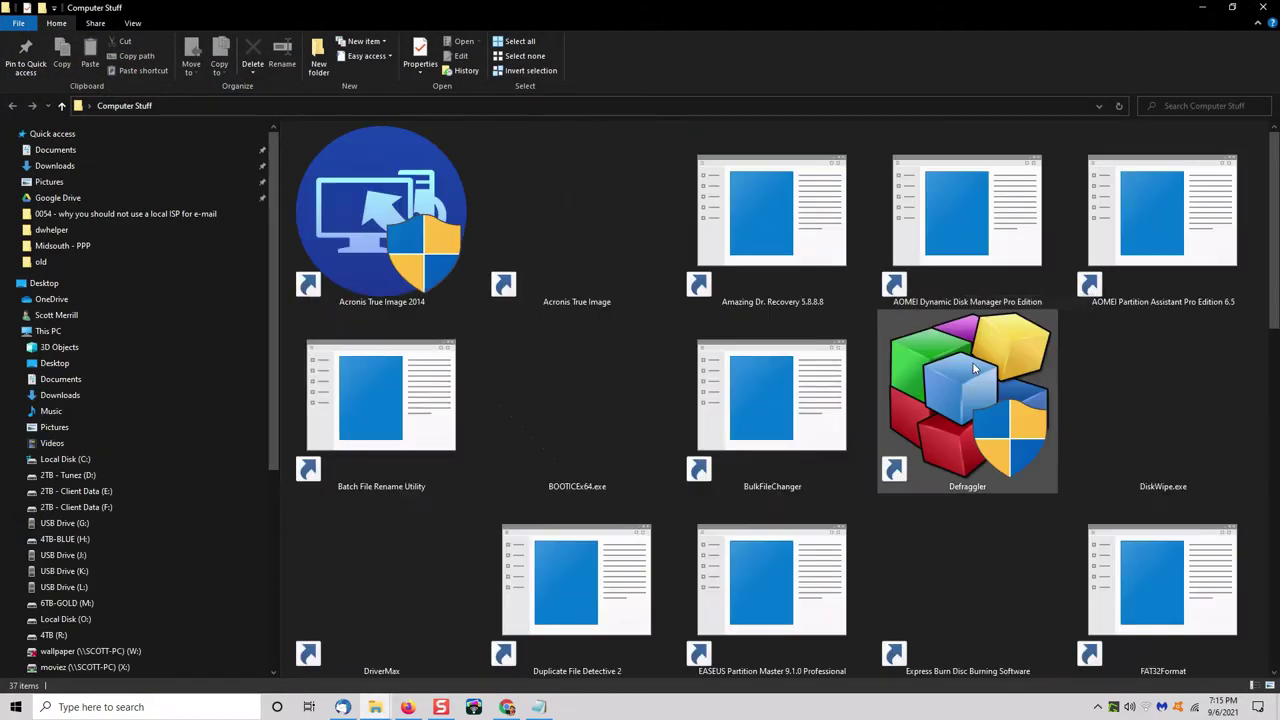
{"action": "scroll", "coordinate": [965, 365], "scroll_direction": "down", "scroll_amount": 5}
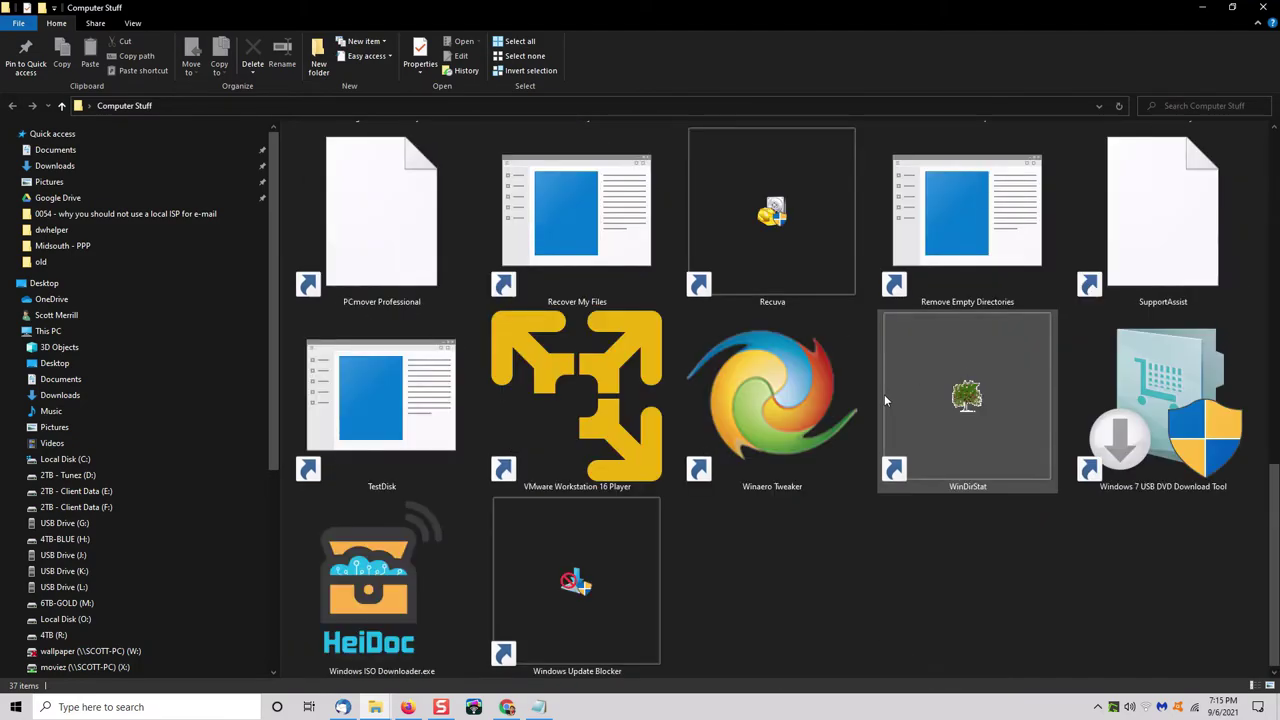
{"action": "scroll", "coordinate": [887, 392], "scroll_direction": "up", "scroll_amount": 4}
{"action": "scroll", "coordinate": [887, 392], "scroll_direction": "down", "scroll_amount": 4}
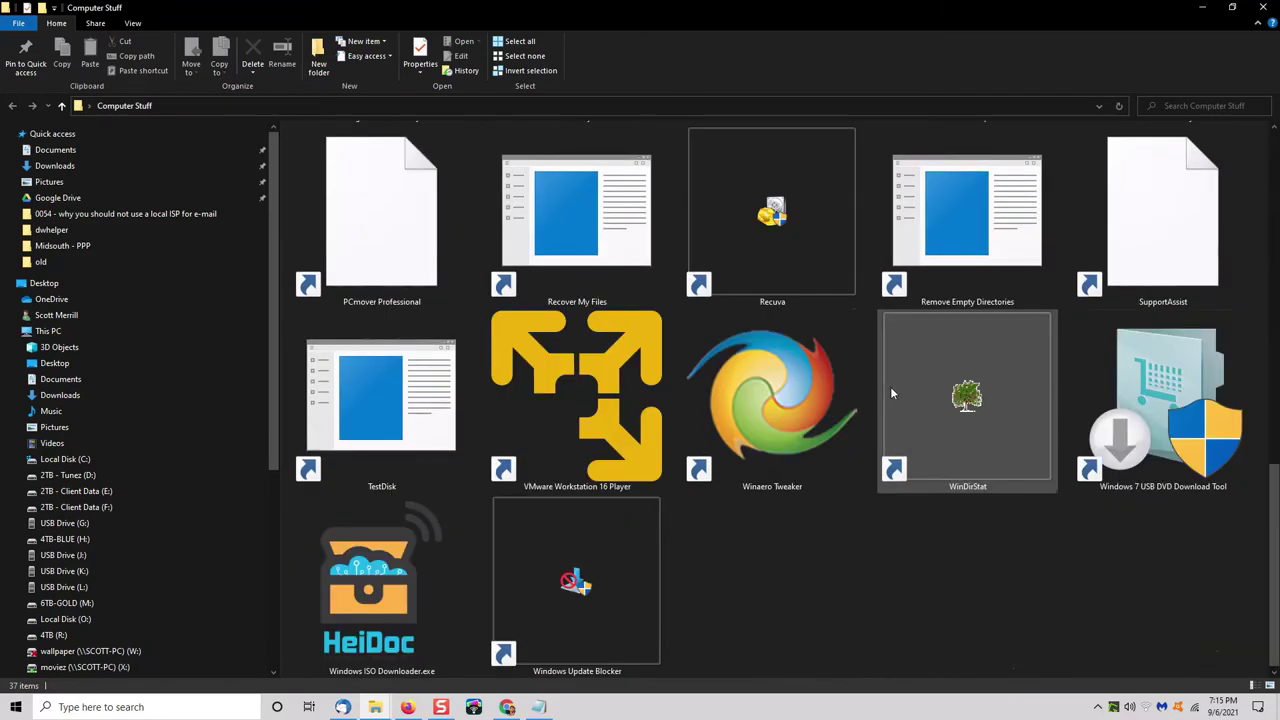